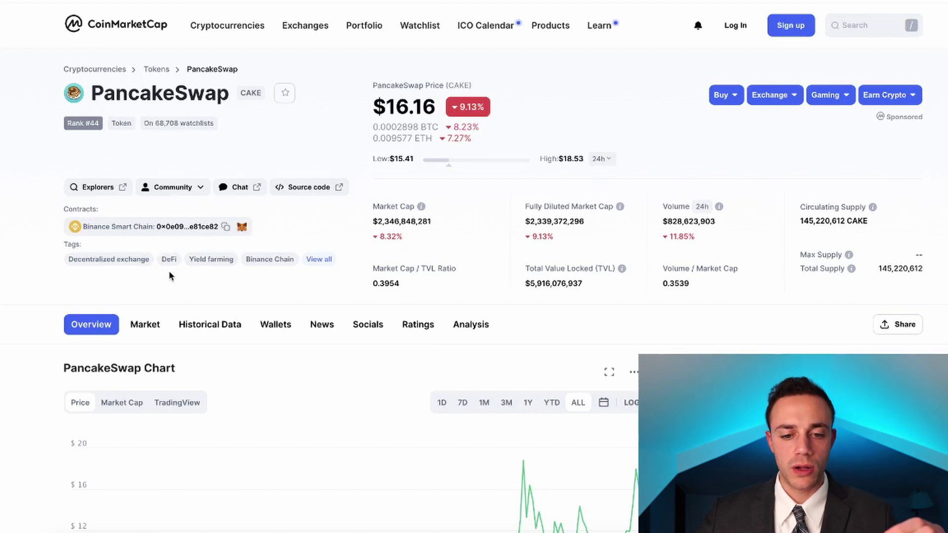
Examine PancakeSwap's (CAKE) overview and spot market listings on CoinMarketCap to see which exchanges and pairs trade the token
{"action": "scroll", "coordinate": [471, 106], "scroll_direction": "down", "scroll_amount": 1}
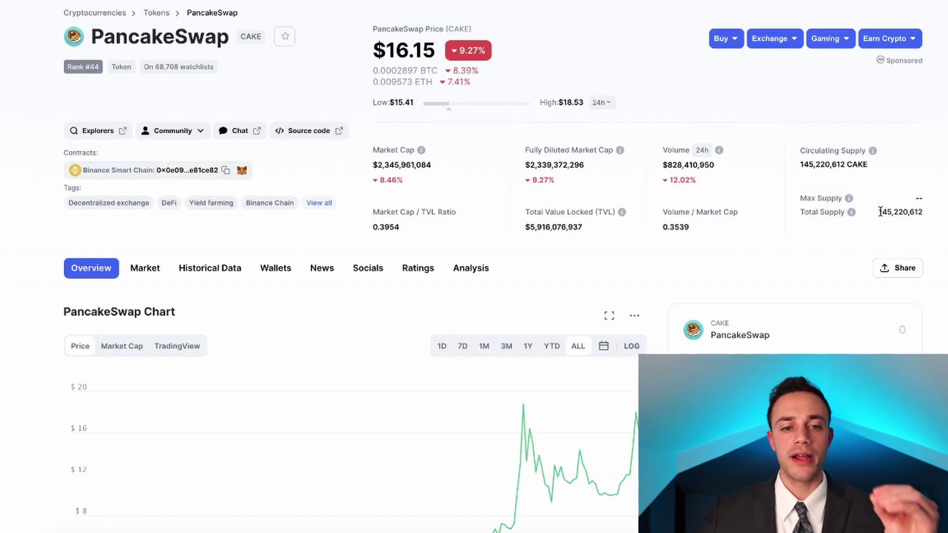
{"action": "scroll", "coordinate": [306, 162], "scroll_direction": "down", "scroll_amount": 3}
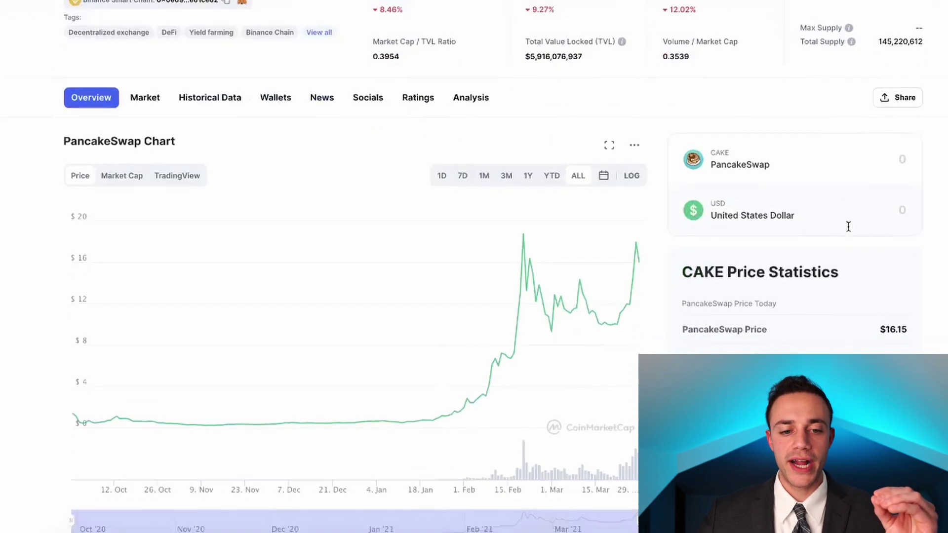
{"action": "left_click", "coordinate": [162, 143]}
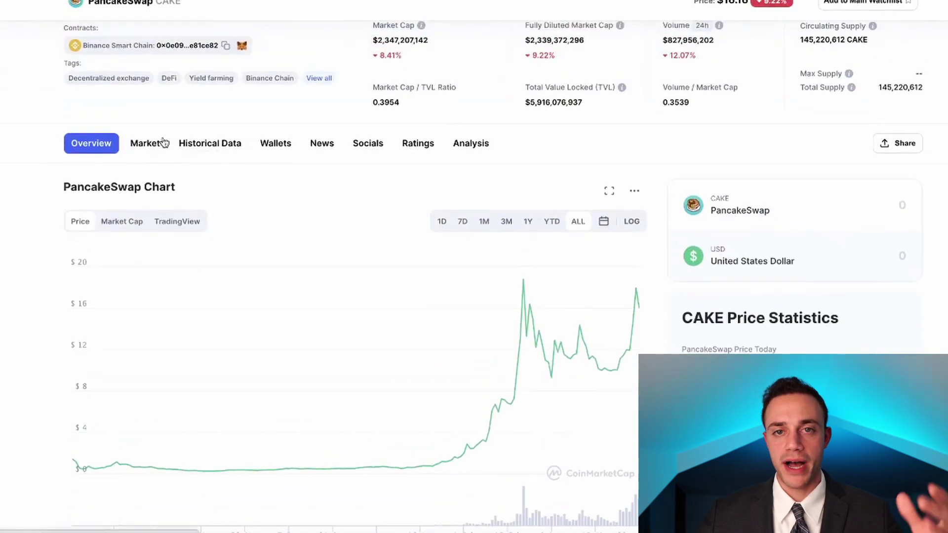
{"action": "scroll", "coordinate": [275, 148], "scroll_direction": "down", "scroll_amount": 2}
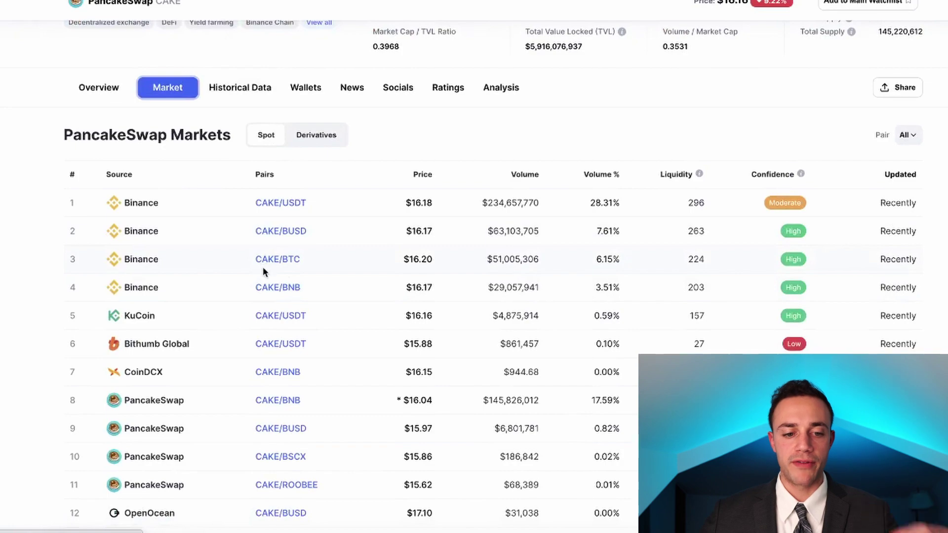
{"action": "scroll", "coordinate": [289, 256], "scroll_direction": "down", "scroll_amount": 1}
{"action": "scroll", "coordinate": [291, 306], "scroll_direction": "down", "scroll_amount": 4}
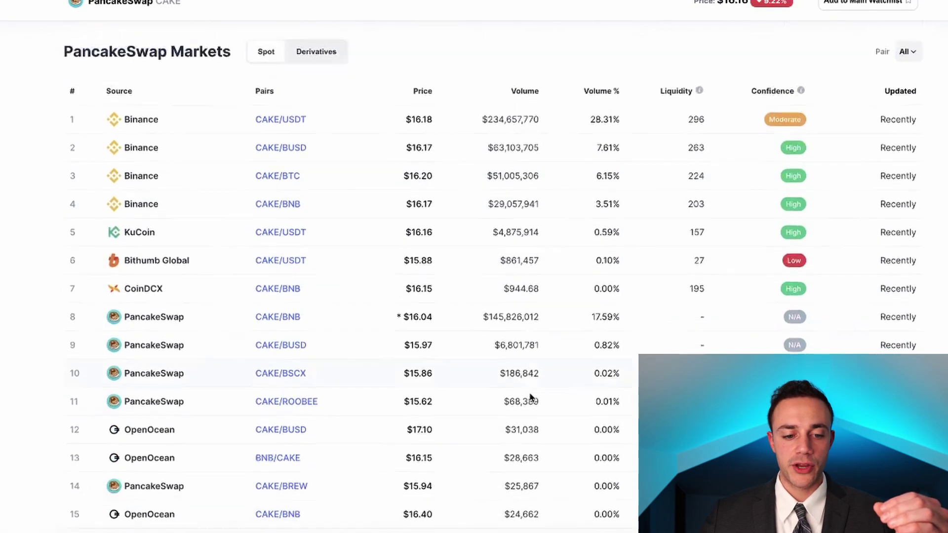
{"action": "scroll", "coordinate": [291, 359], "scroll_direction": "down", "scroll_amount": 8}
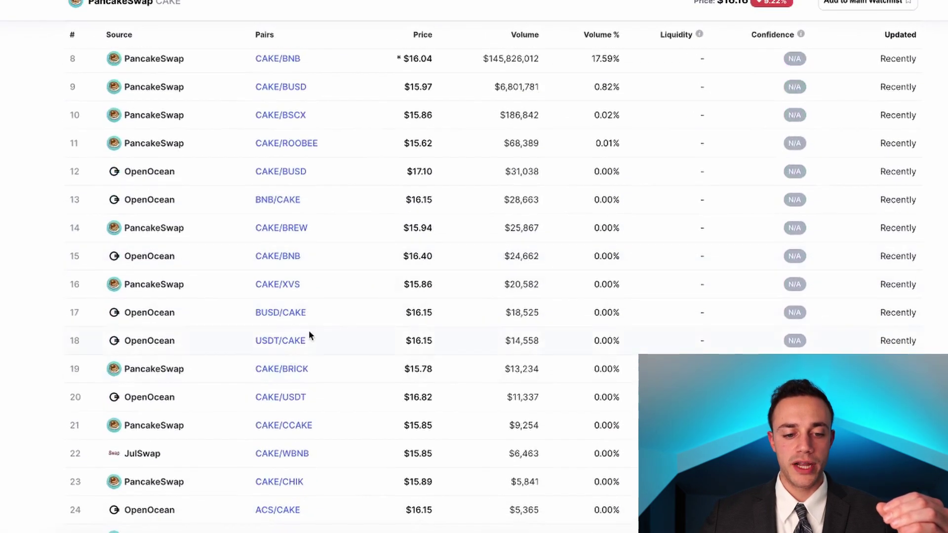
{"action": "scroll", "coordinate": [309, 331], "scroll_direction": "down", "scroll_amount": 12}
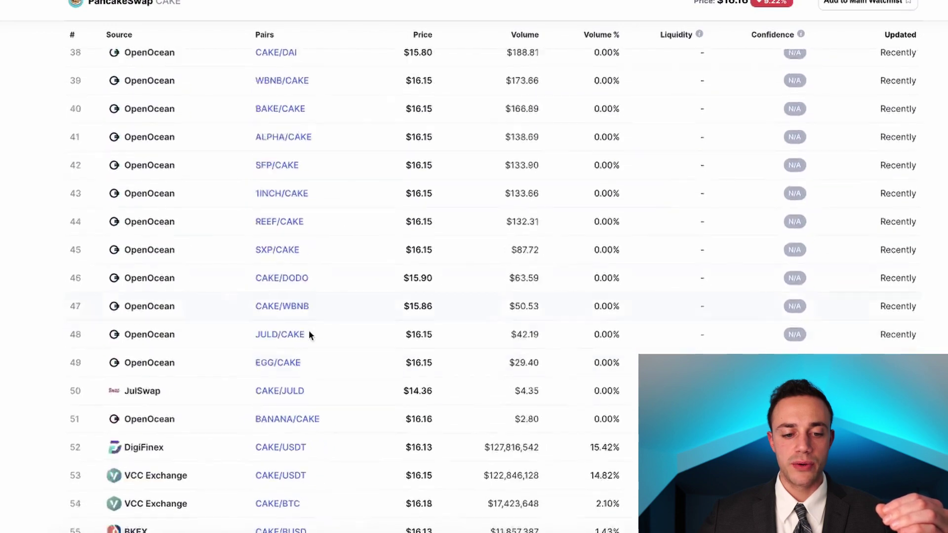
{"action": "key", "text": "Home"}
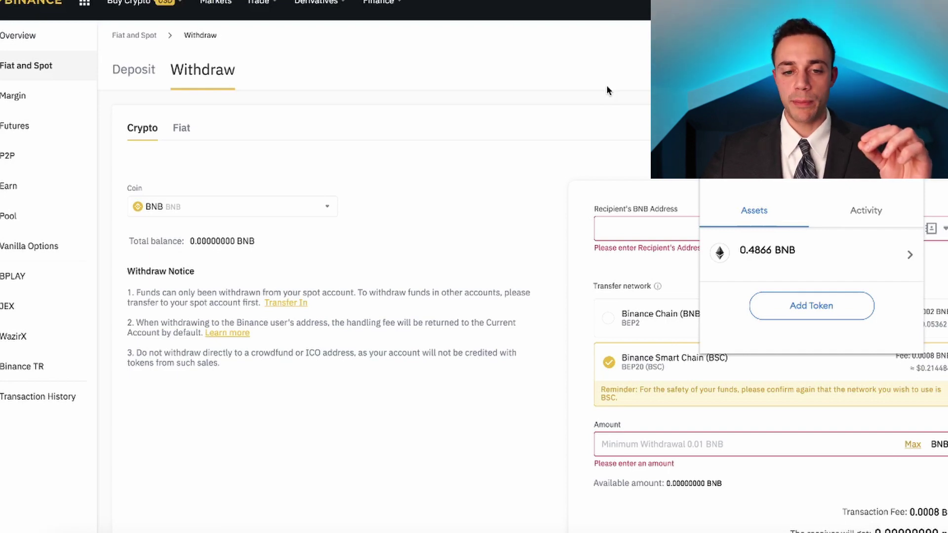
Switch to the Binance withdrawal form for BNB and enter a withdrawal amount of 10
{"action": "scroll", "coordinate": [614, 90], "scroll_direction": "down", "scroll_amount": 1}
{"action": "left_click", "coordinate": [652, 216]}
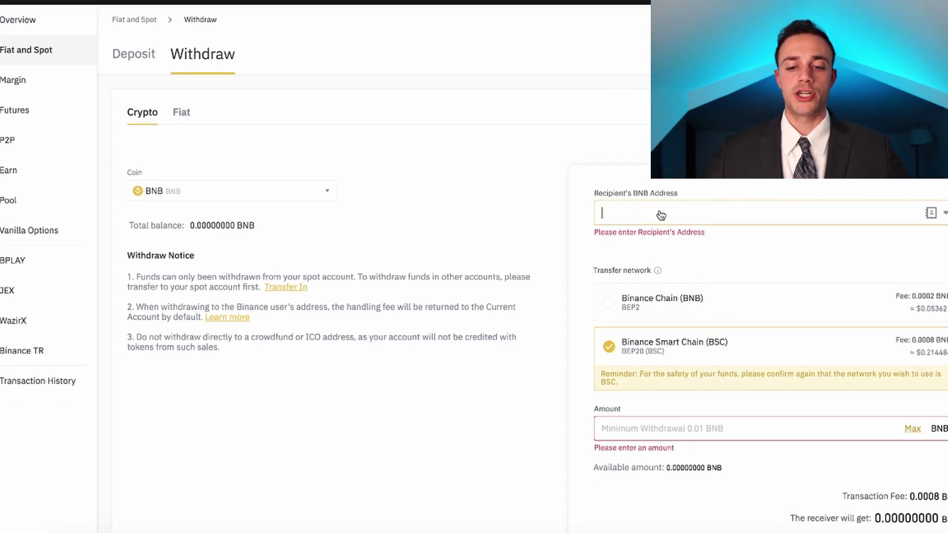
{"action": "scroll", "coordinate": [659, 216], "scroll_direction": "down", "scroll_amount": 2}
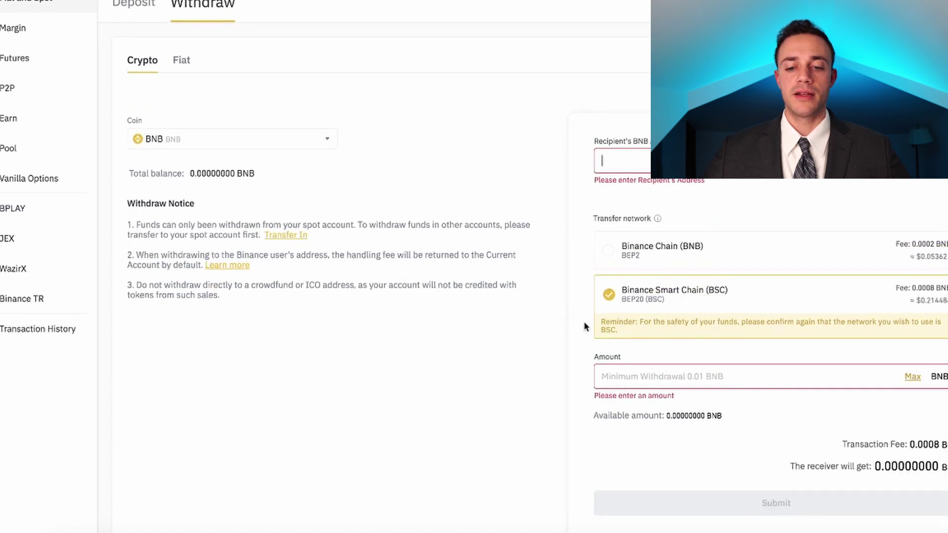
{"action": "left_click", "coordinate": [633, 377]}
{"action": "type", "text": "10"}
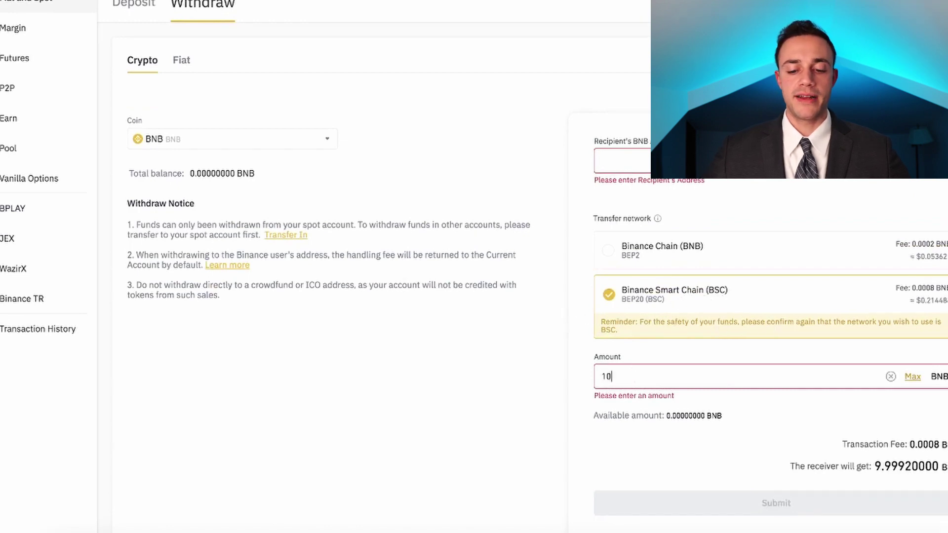
{"action": "scroll", "coordinate": [783, 399], "scroll_direction": "down", "scroll_amount": 3}
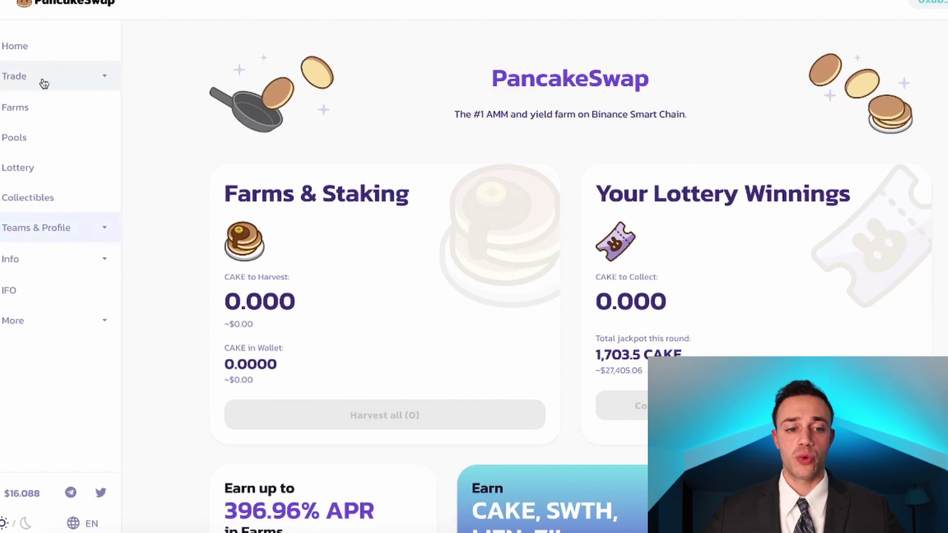
Open the token exchange on PancakeSwap and choose CAKE as the currency to receive for BNB
{"action": "left_click", "coordinate": [44, 84]}
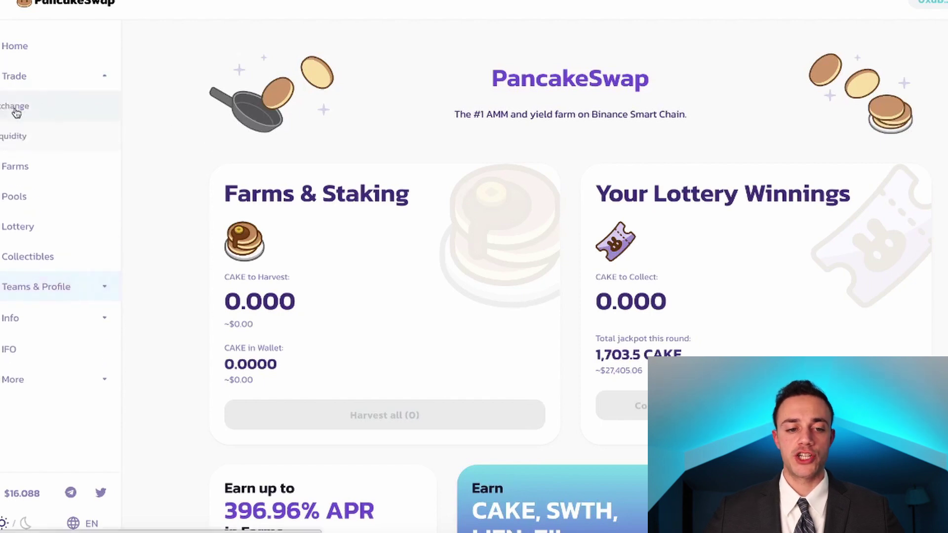
{"action": "left_click", "coordinate": [17, 108]}
{"action": "left_click", "coordinate": [639, 323]}
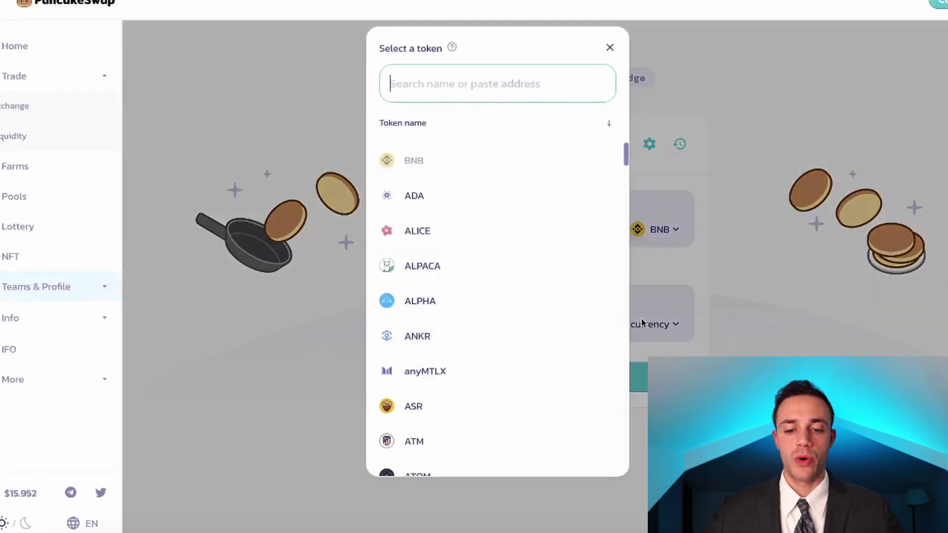
{"action": "type", "text": "cake"}
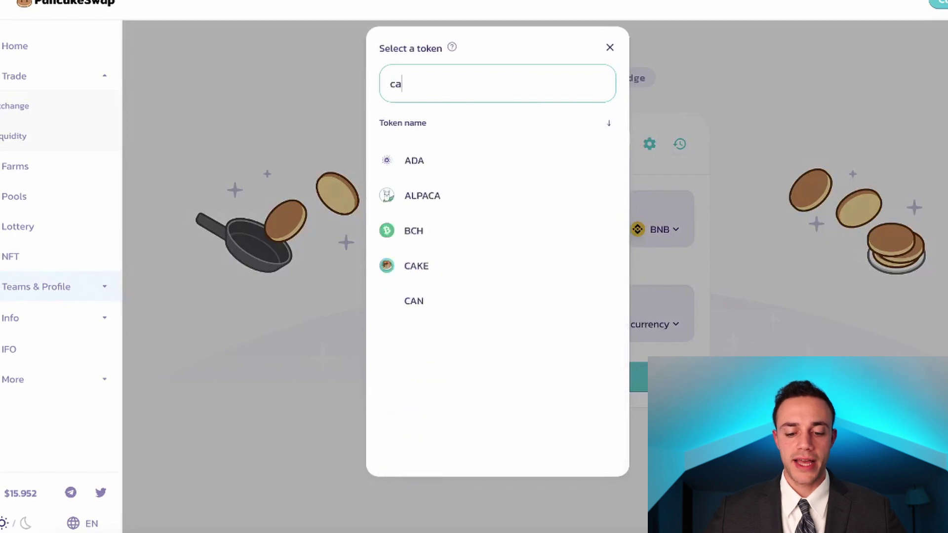
{"action": "left_click", "coordinate": [410, 170]}
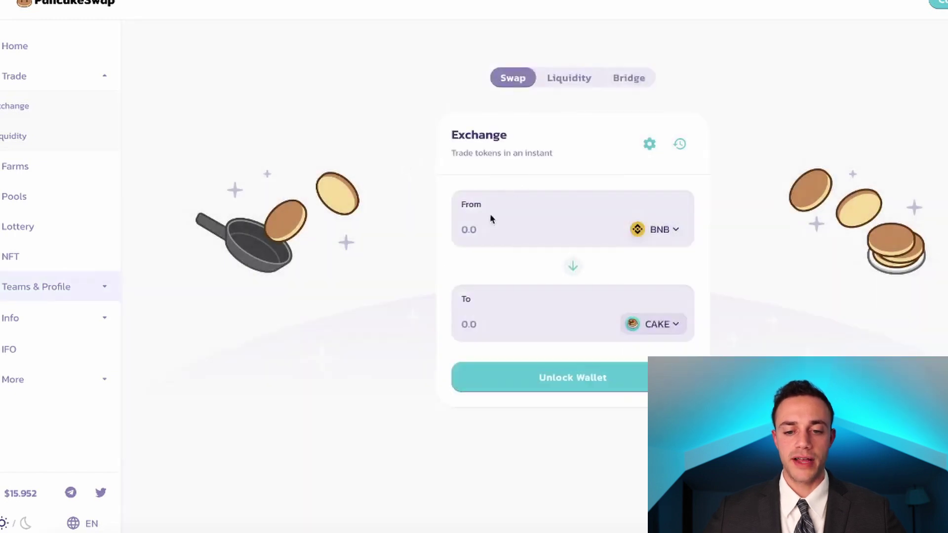
Connect the MetaMask wallet to PancakeSwap and check its BNB balance
{"action": "left_click", "coordinate": [941, 4]}
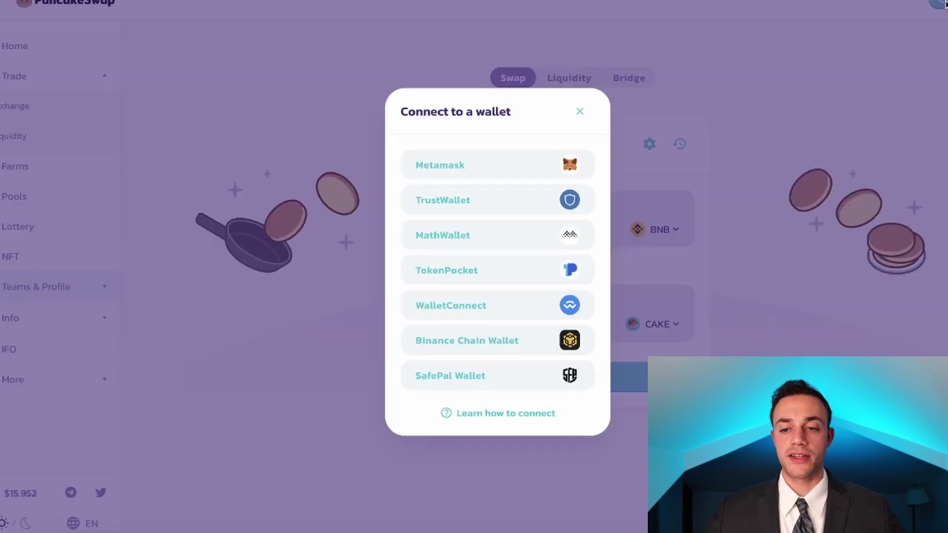
{"action": "left_click", "coordinate": [493, 160]}
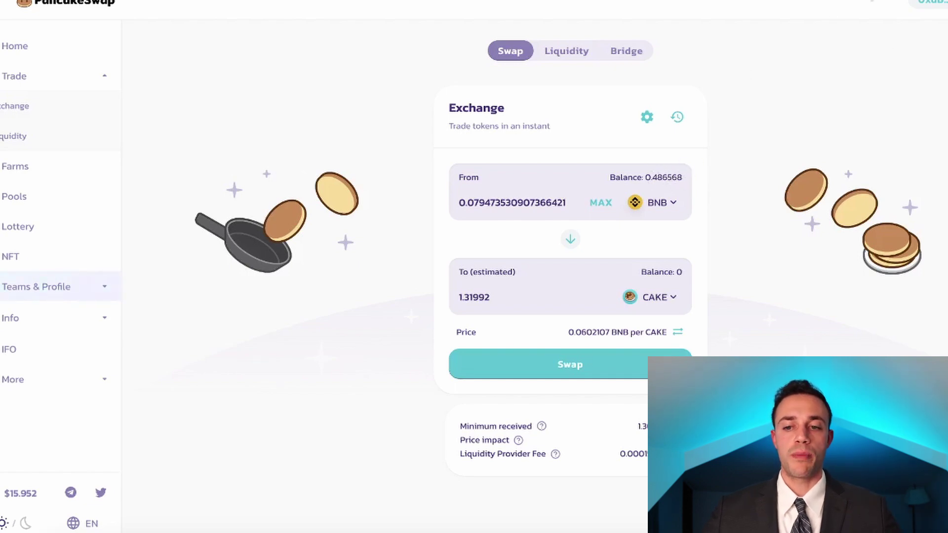
{"action": "left_click", "coordinate": [833, 14]}
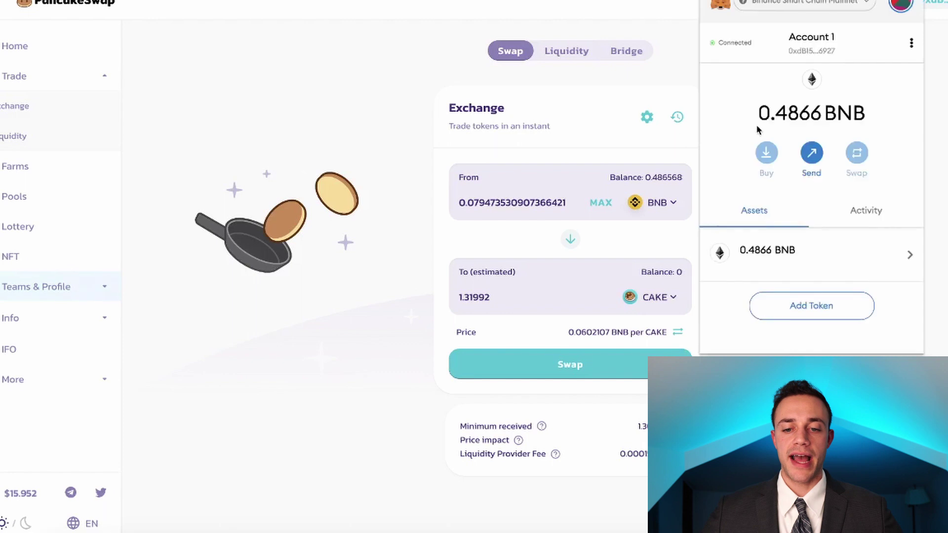
{"action": "left_click", "coordinate": [538, 135]}
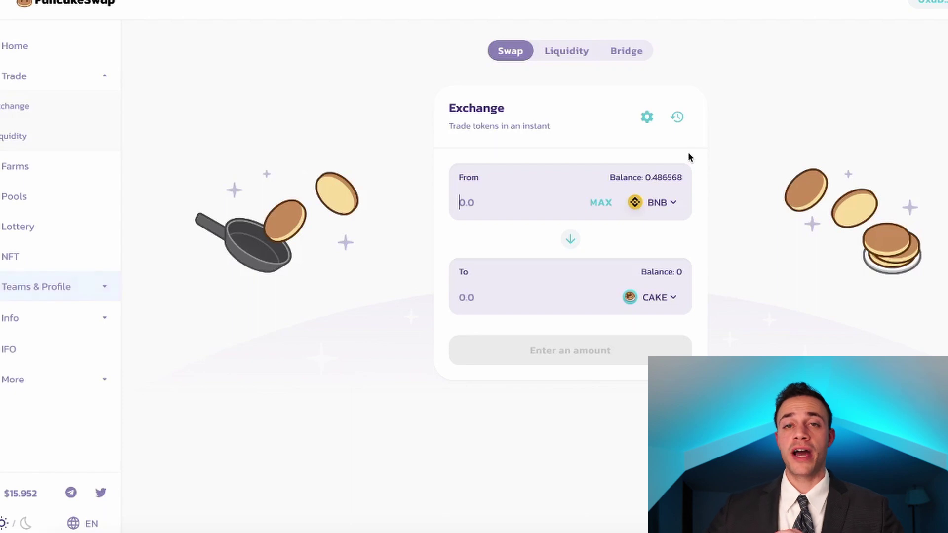
Swap 0.2 BNB for CAKE, approving the transaction in MetaMask
{"action": "type", "text": ".2"}
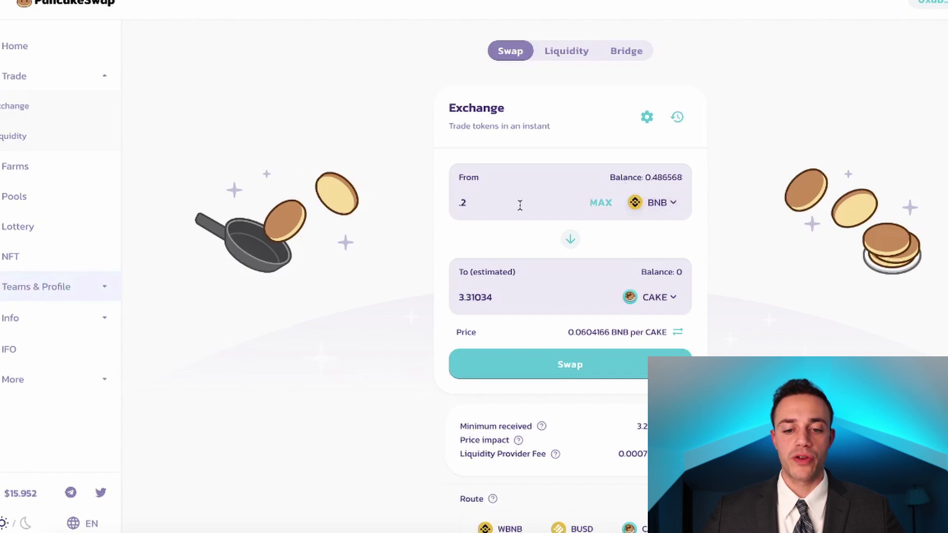
{"action": "left_click", "coordinate": [571, 360]}
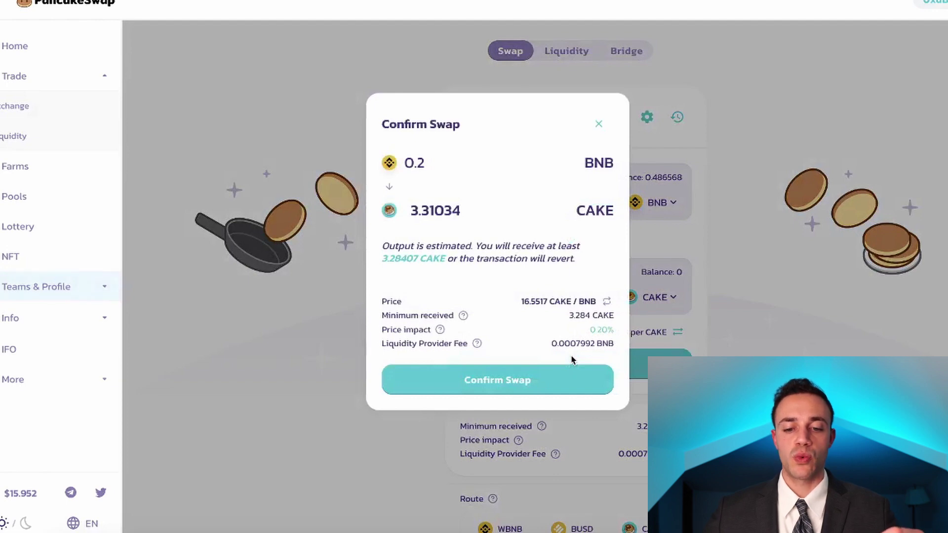
{"action": "left_click", "coordinate": [491, 376]}
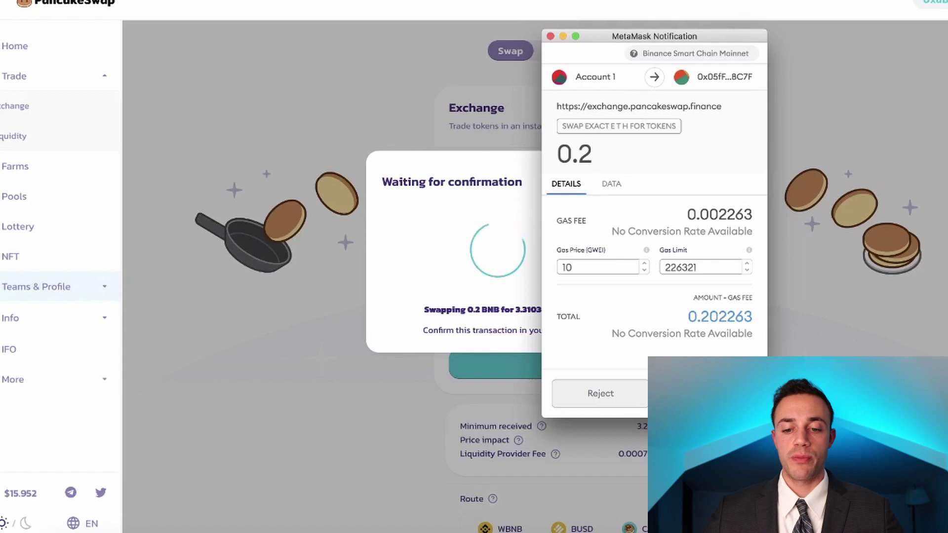
{"action": "left_click", "coordinate": [707, 394]}
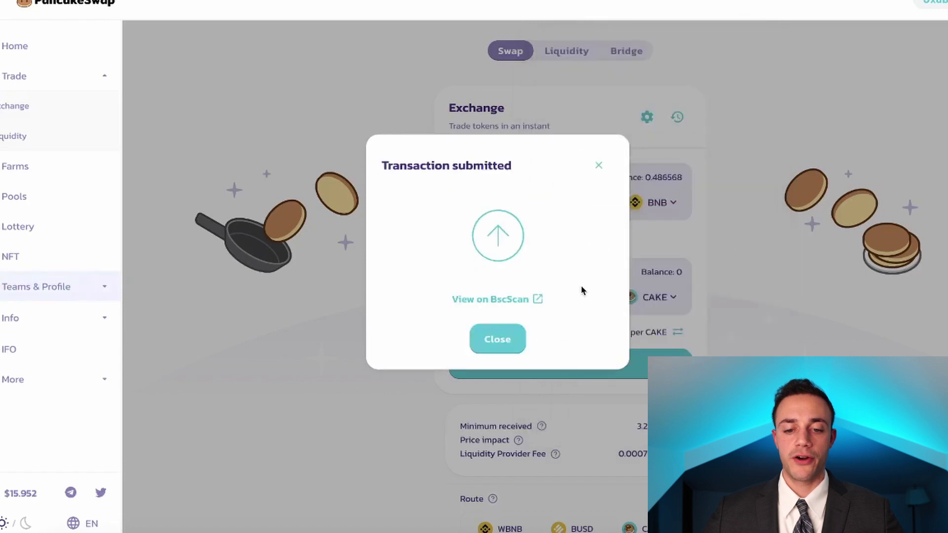
Review the submitted swap's transaction details on BscScan, including its status and transferred tokens
{"action": "left_click", "coordinate": [497, 302]}
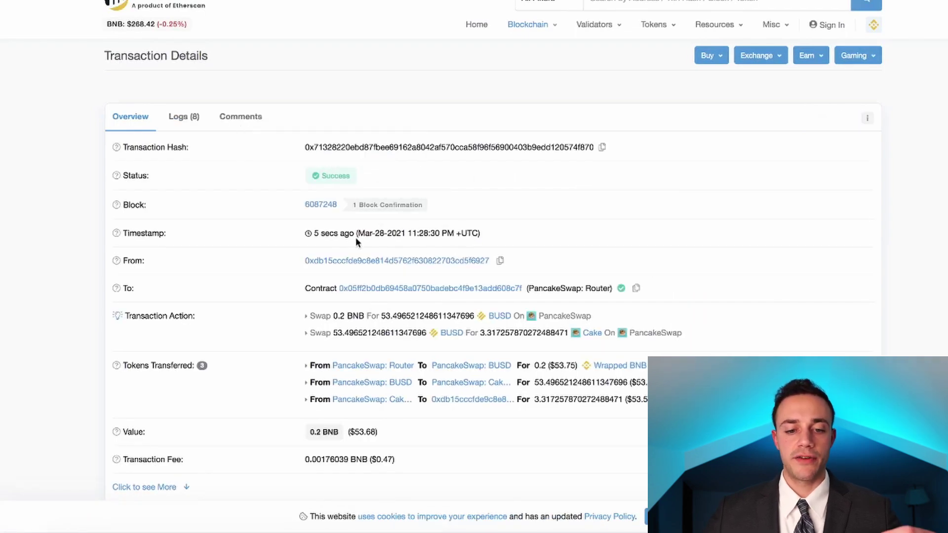
{"action": "scroll", "coordinate": [607, 304], "scroll_direction": "down", "scroll_amount": 1}
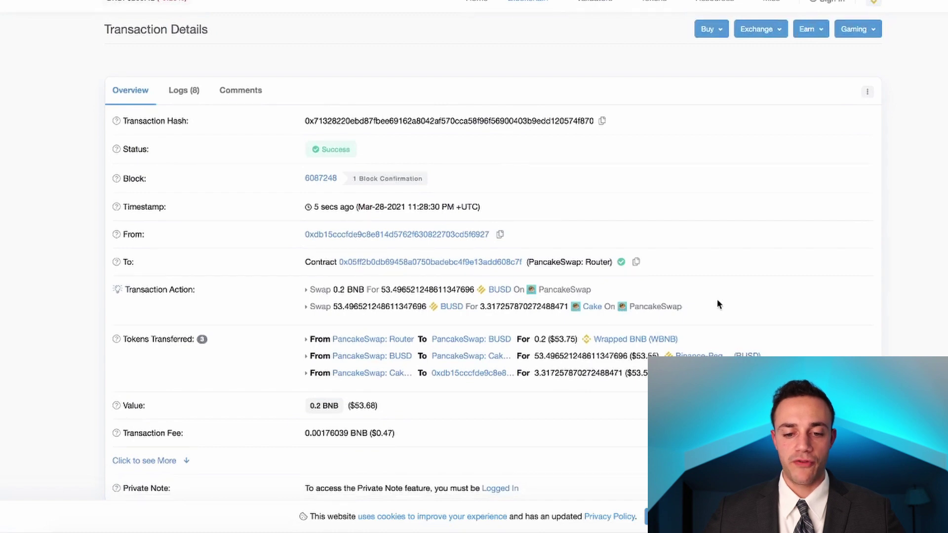
{"action": "scroll", "coordinate": [710, 301], "scroll_direction": "up", "scroll_amount": 1}
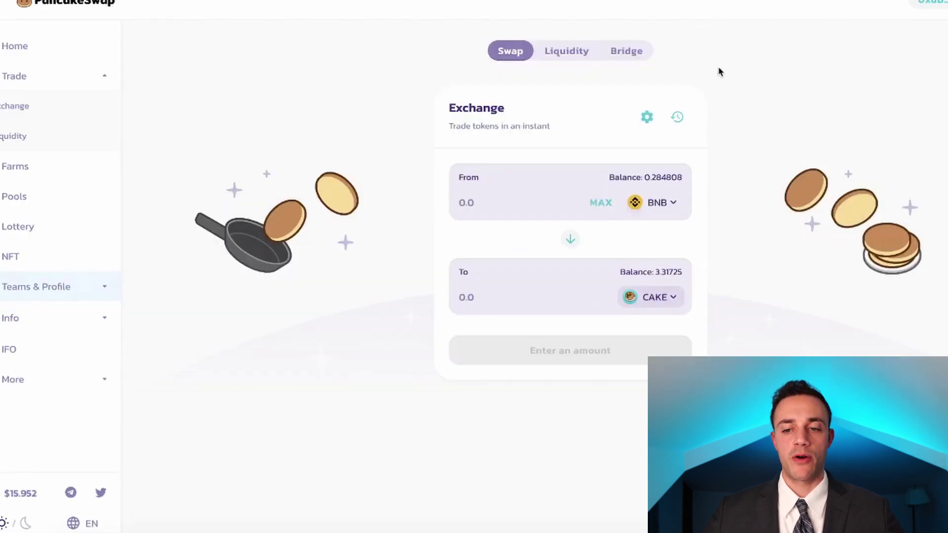
Copy the CAKE token's Binance Smart Chain contract address from CoinMarketCap for adding the token to MetaMask
{"action": "left_click", "coordinate": [868, 2]}
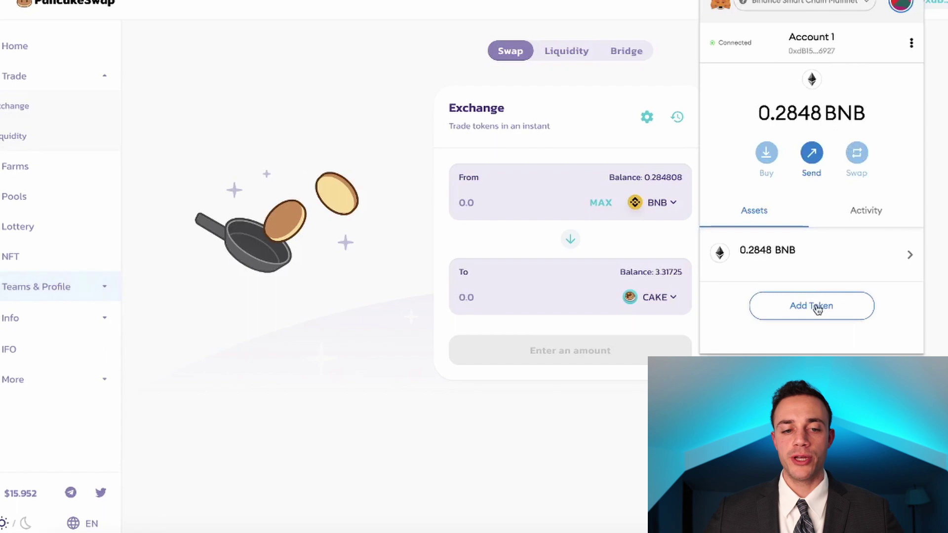
{"action": "left_click", "coordinate": [818, 306]}
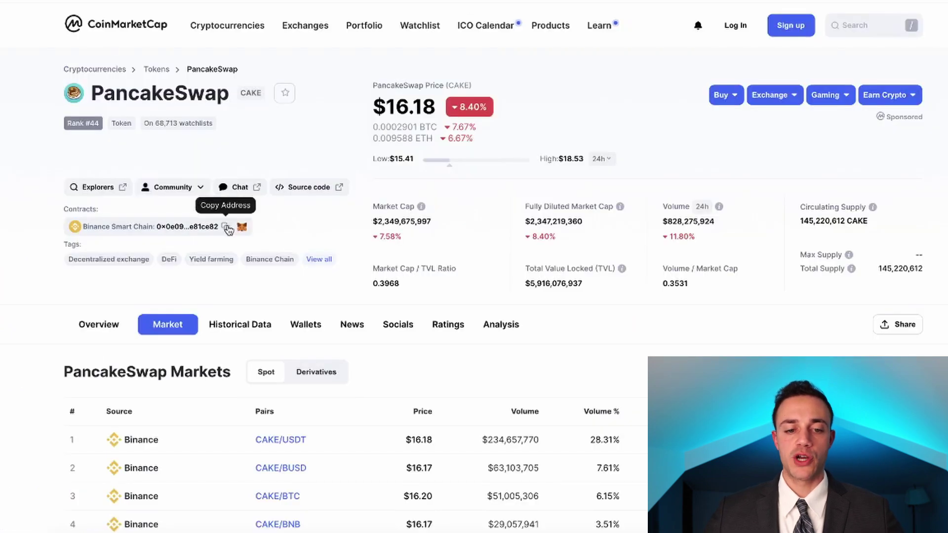
{"action": "left_click", "coordinate": [230, 227]}
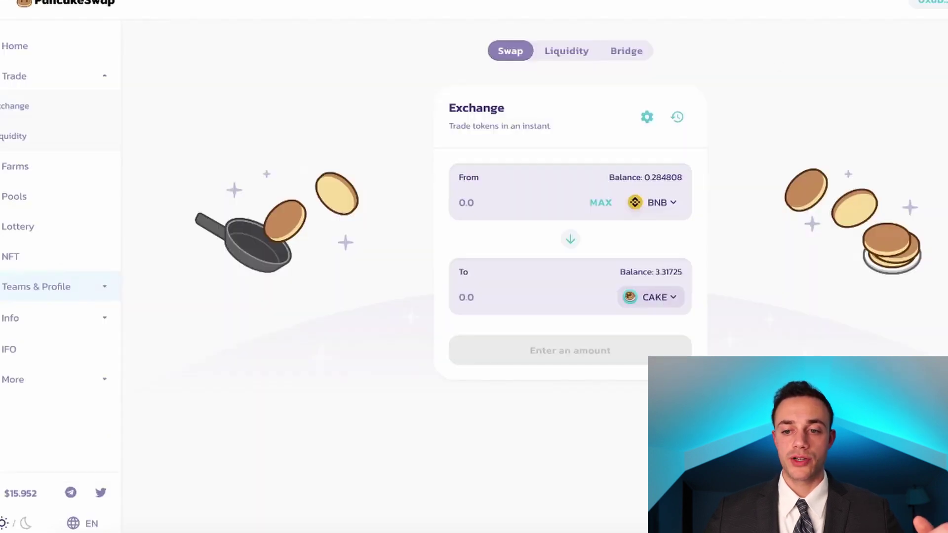
Add CAKE to the MetaMask wallet as a custom token using the copied contract address
{"action": "left_click", "coordinate": [919, 3]}
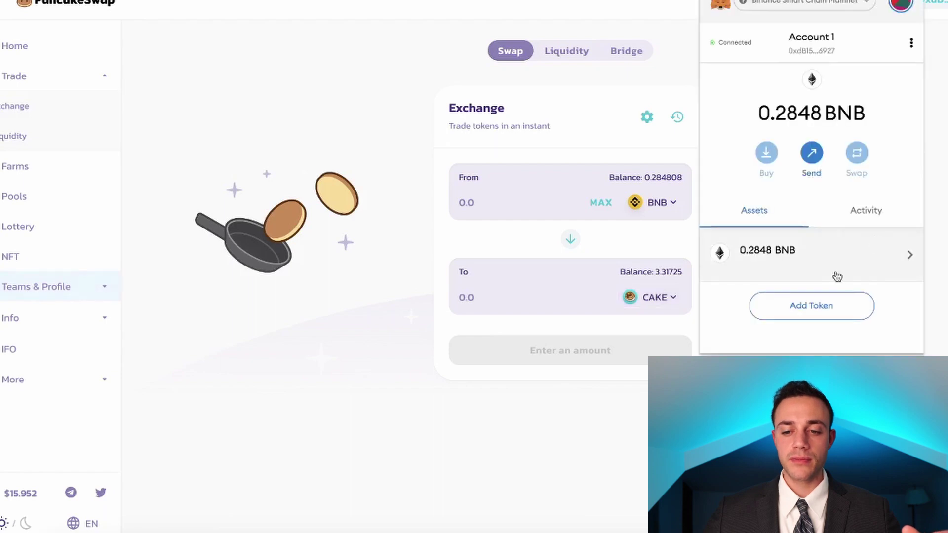
{"action": "left_click", "coordinate": [814, 306]}
{"action": "left_click", "coordinate": [794, 87]}
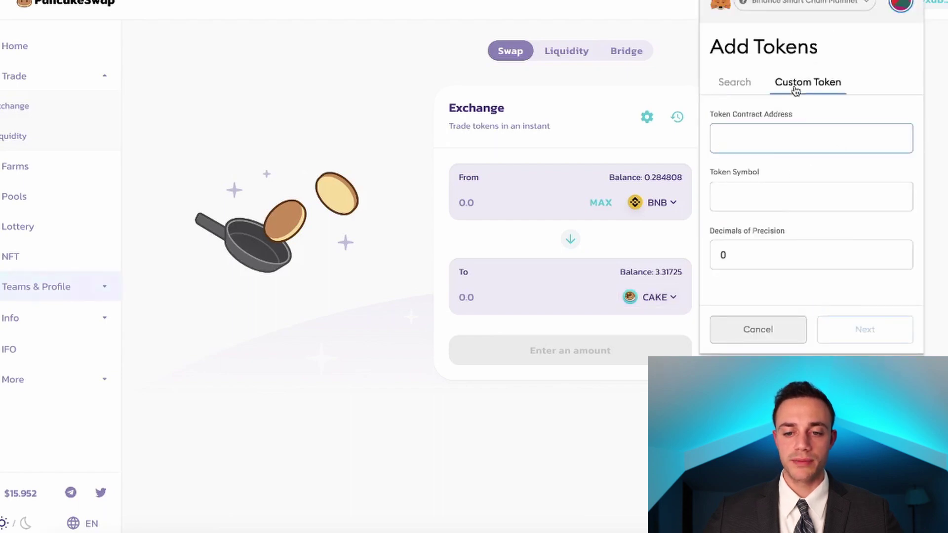
{"action": "key", "text": "ctrl+v"}
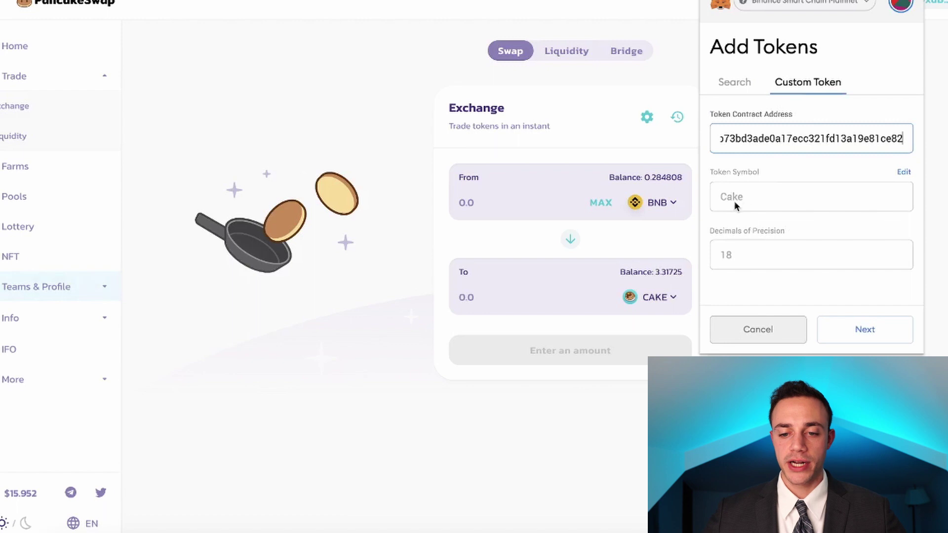
{"action": "left_click", "coordinate": [843, 329]}
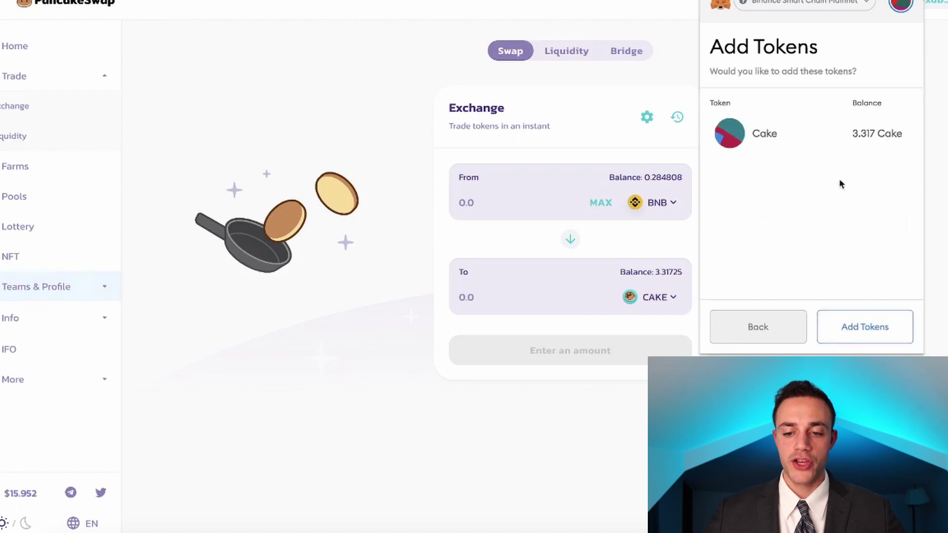
{"action": "left_click", "coordinate": [855, 339]}
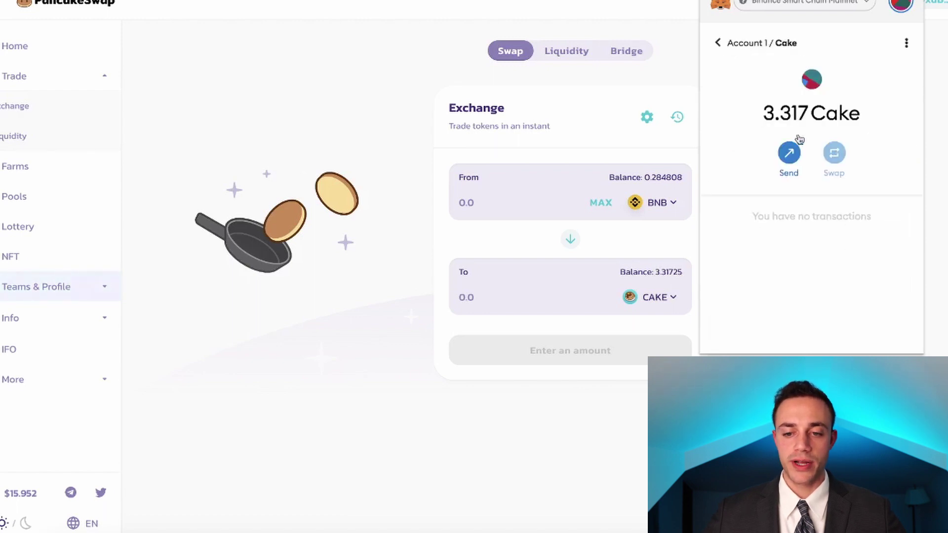
Return from the Cake token details to the MetaMask assets overview, review the listed balances and close the wallet
{"action": "left_click", "coordinate": [719, 45]}
{"action": "scroll", "coordinate": [823, 290], "scroll_direction": "down", "scroll_amount": 2}
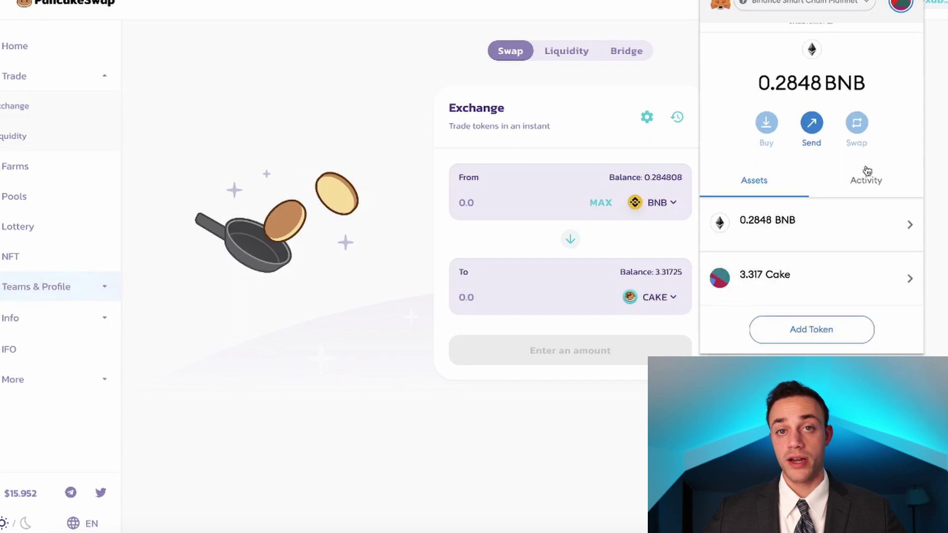
{"action": "left_click", "coordinate": [672, 281]}
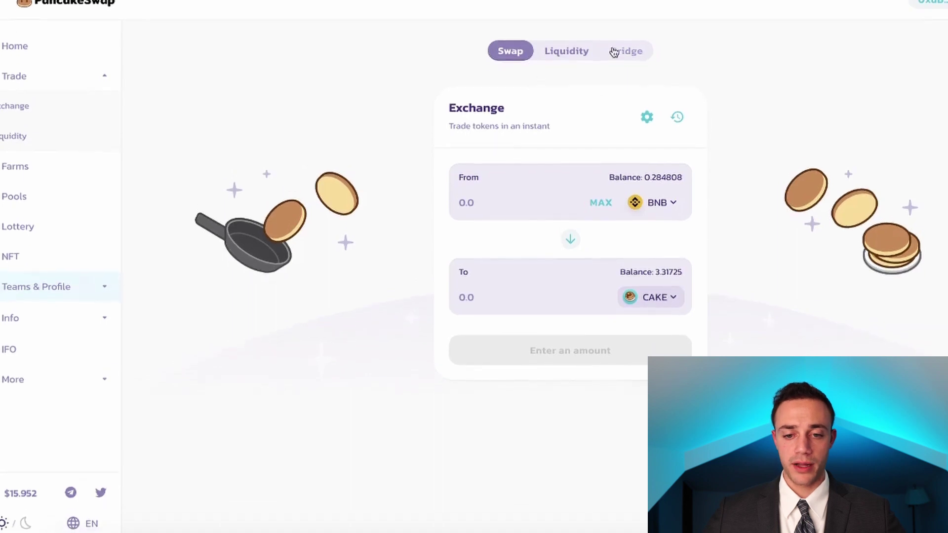
Set up a BNB and CAKE liquidity deposit, pairing 0.20027 BNB with the full CAKE balance of about 3.31725
{"action": "left_click", "coordinate": [559, 57]}
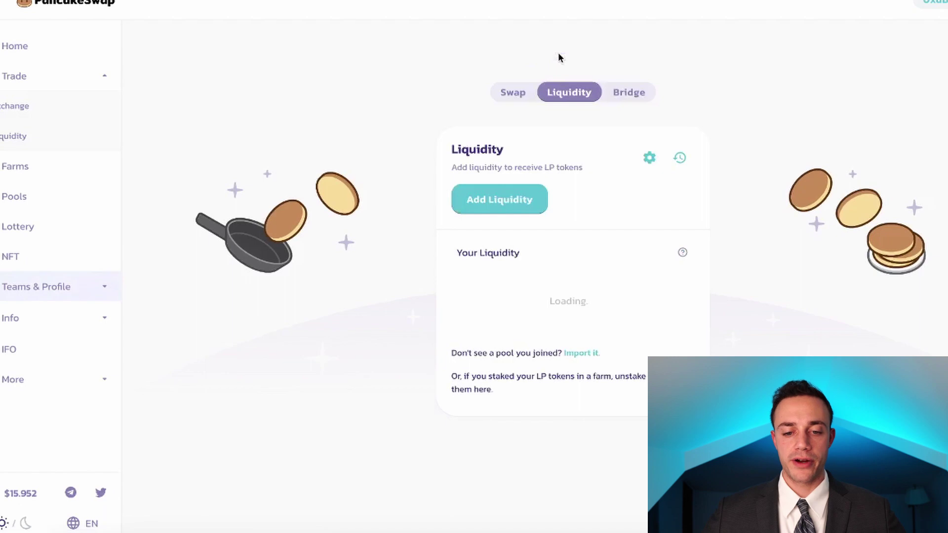
{"action": "left_click", "coordinate": [505, 209]}
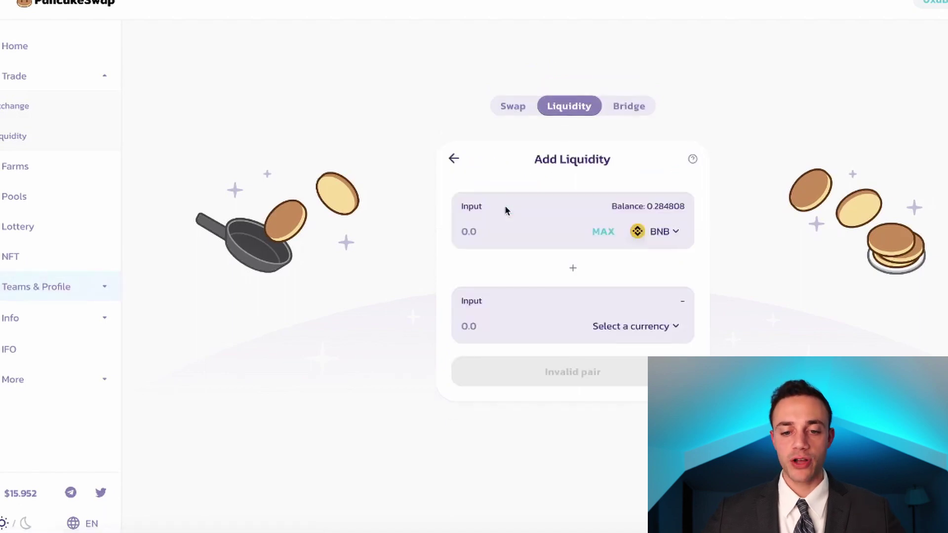
{"action": "left_click", "coordinate": [621, 327]}
{"action": "left_click", "coordinate": [480, 196]}
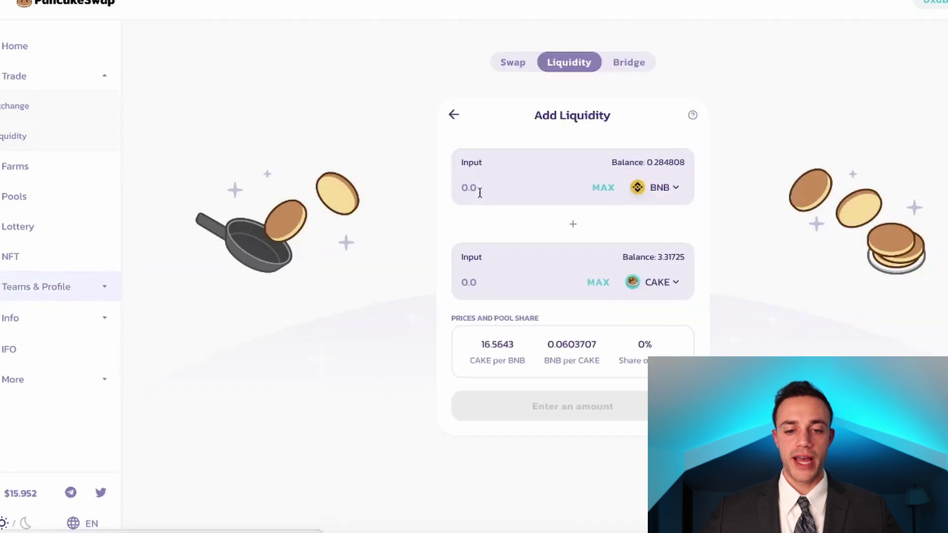
{"action": "type", "text": "0.20027"}
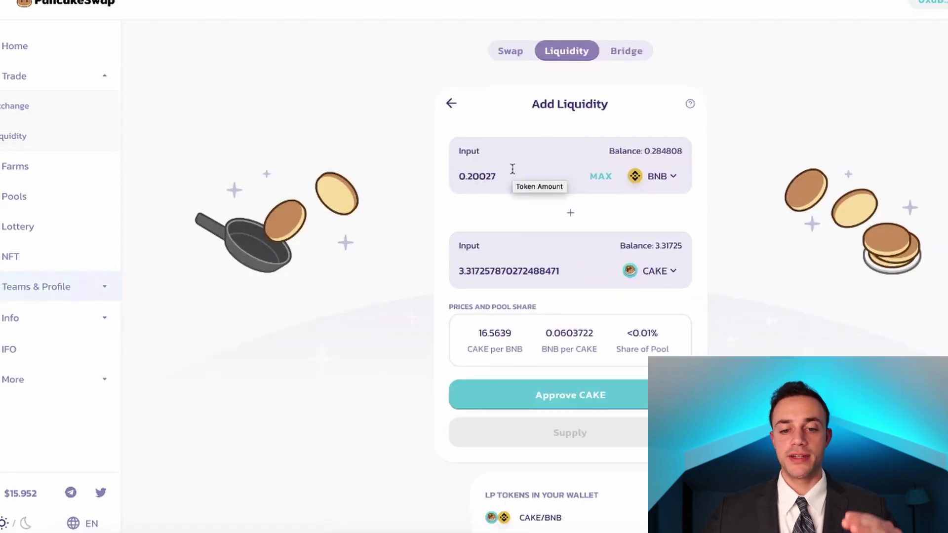
{"action": "scroll", "coordinate": [602, 227], "scroll_direction": "down", "scroll_amount": 2}
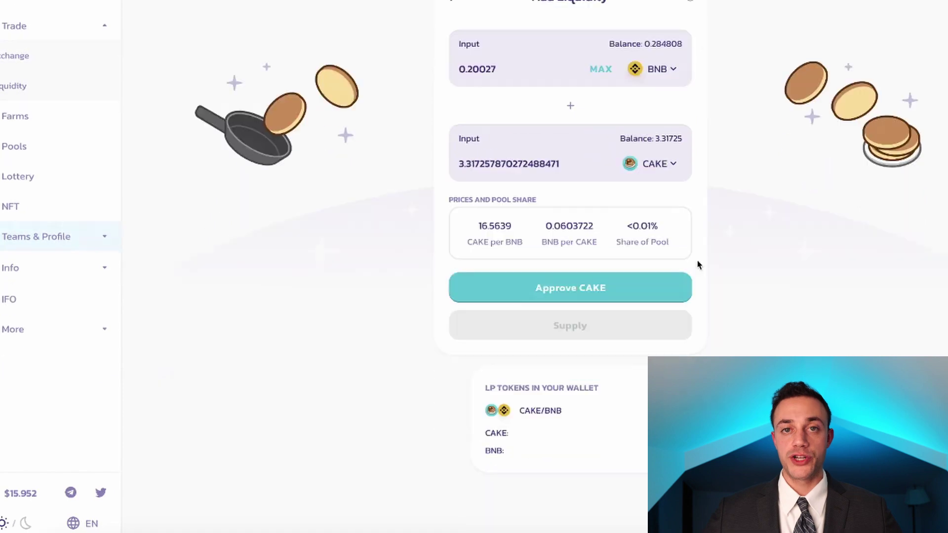
{"action": "scroll", "coordinate": [678, 275], "scroll_direction": "up", "scroll_amount": 2}
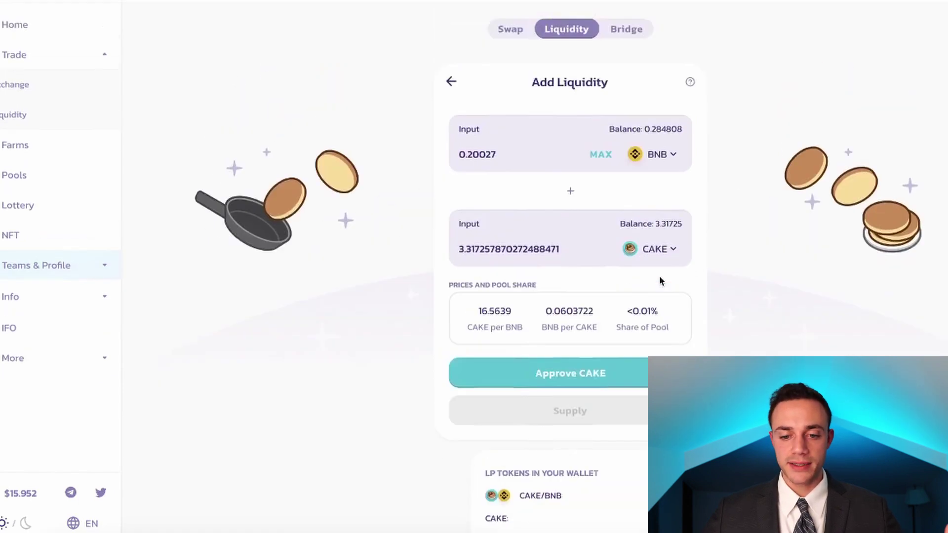
Approve CAKE for the liquidity deposit, granting the exchange permission to spend it in MetaMask
{"action": "left_click", "coordinate": [583, 394]}
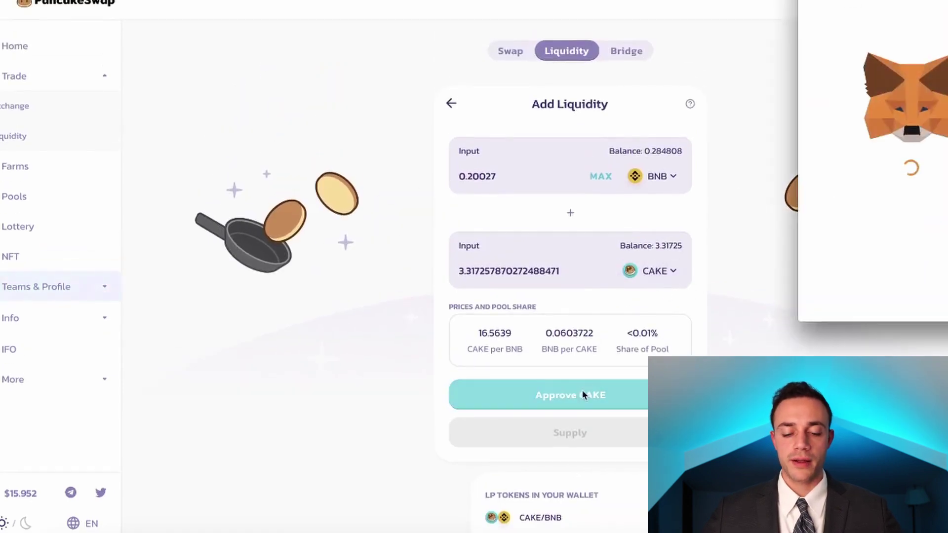
{"action": "left_click_drag", "start_coordinate": [866, 1], "coordinate": [223, 27]}
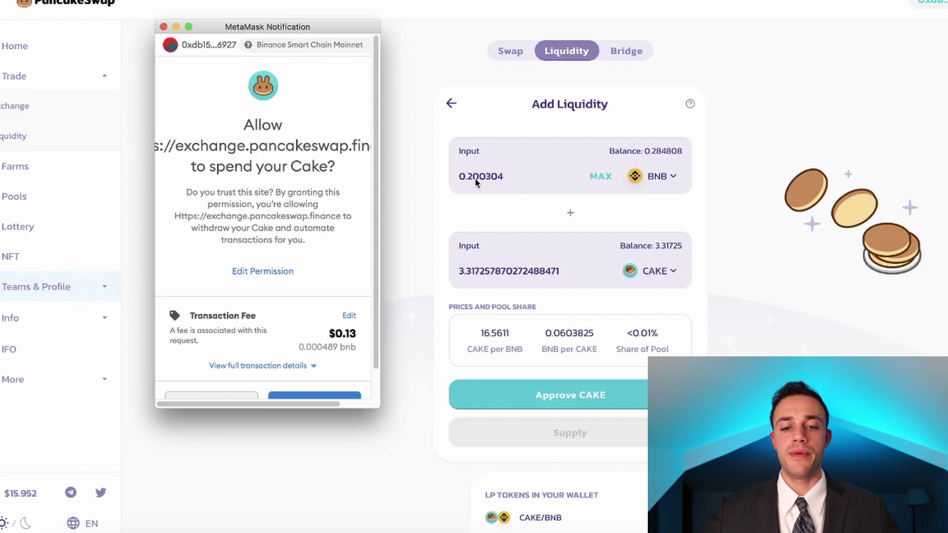
{"action": "scroll", "coordinate": [319, 295], "scroll_direction": "down", "scroll_amount": 2}
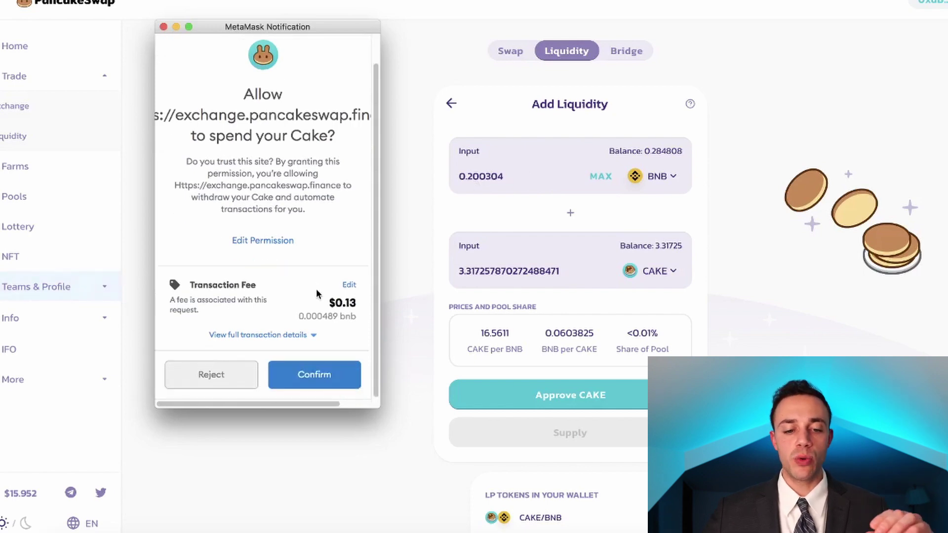
{"action": "left_click", "coordinate": [312, 376]}
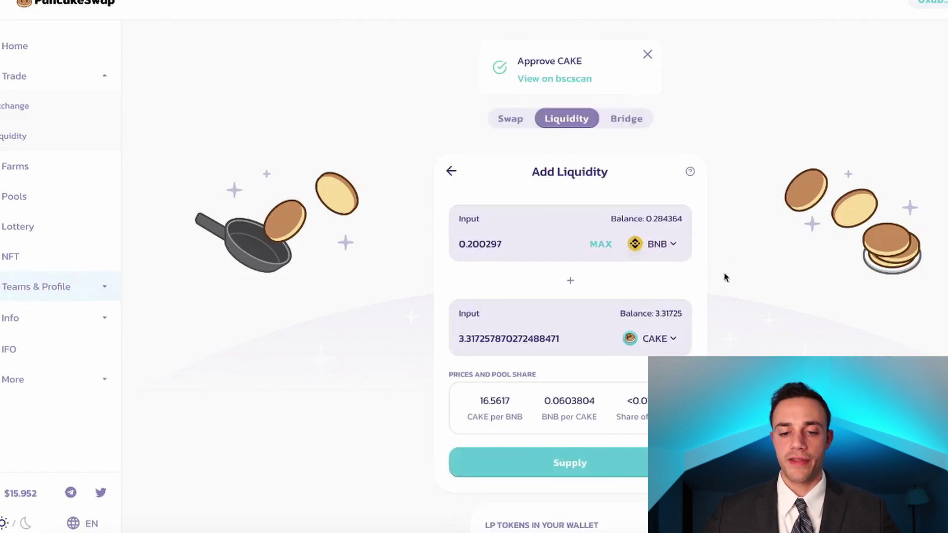
Supply 0.200297 BNB and 3.31725 CAKE to the liquidity pool, approve the transaction in MetaMask and check the resulting LP tokens
{"action": "left_click", "coordinate": [614, 474]}
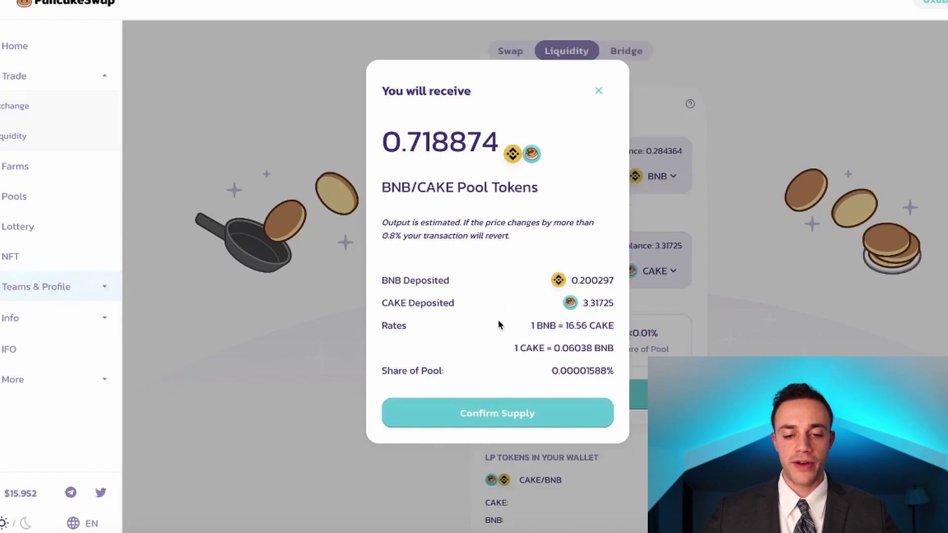
{"action": "left_click", "coordinate": [496, 411]}
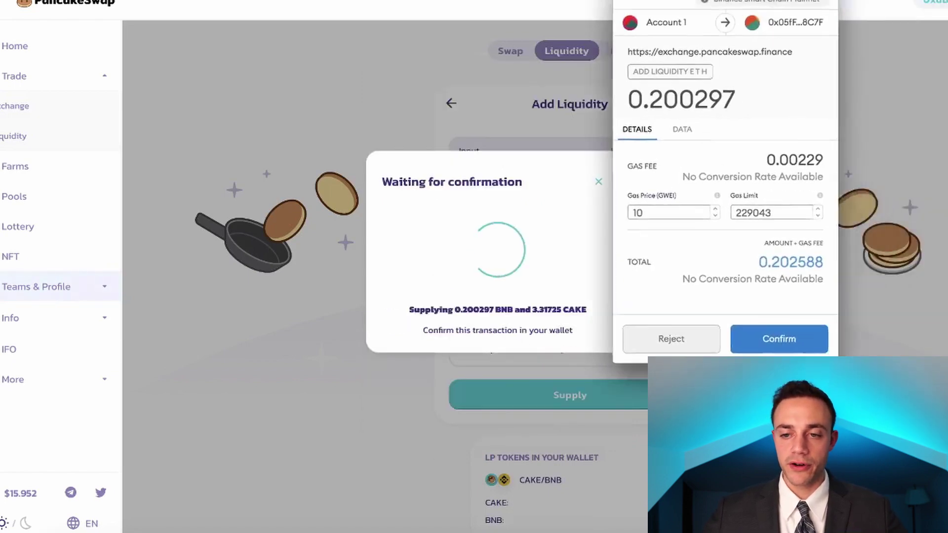
{"action": "left_click", "coordinate": [726, 353]}
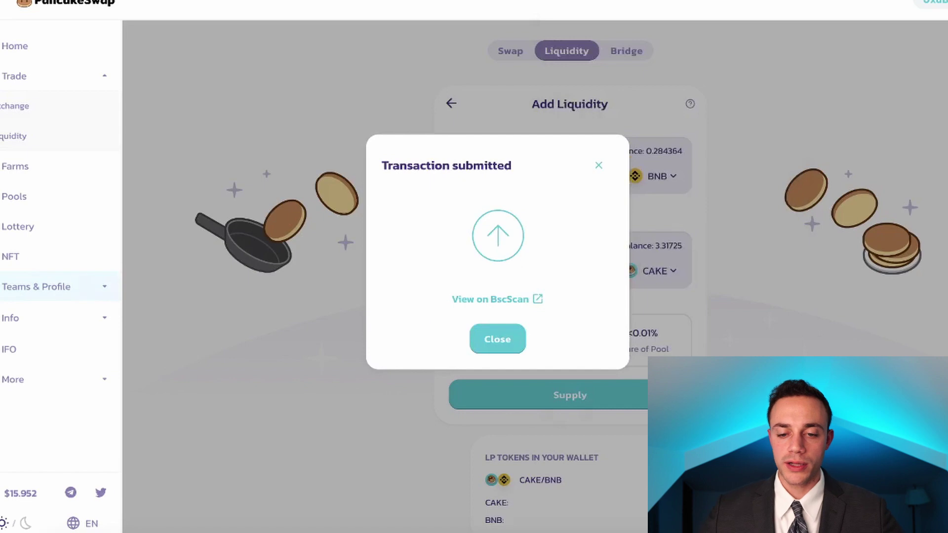
{"action": "left_click", "coordinate": [497, 338]}
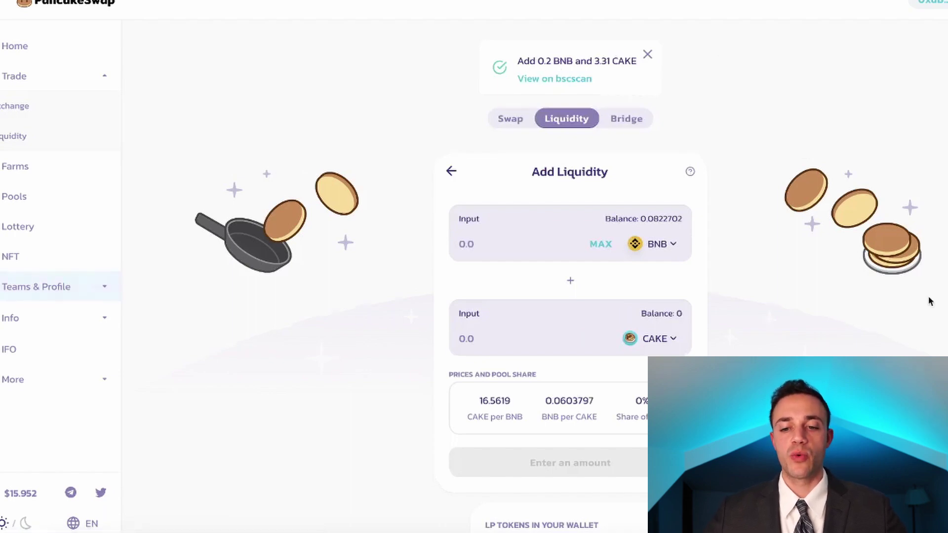
{"action": "scroll", "coordinate": [930, 301], "scroll_direction": "down", "scroll_amount": 1}
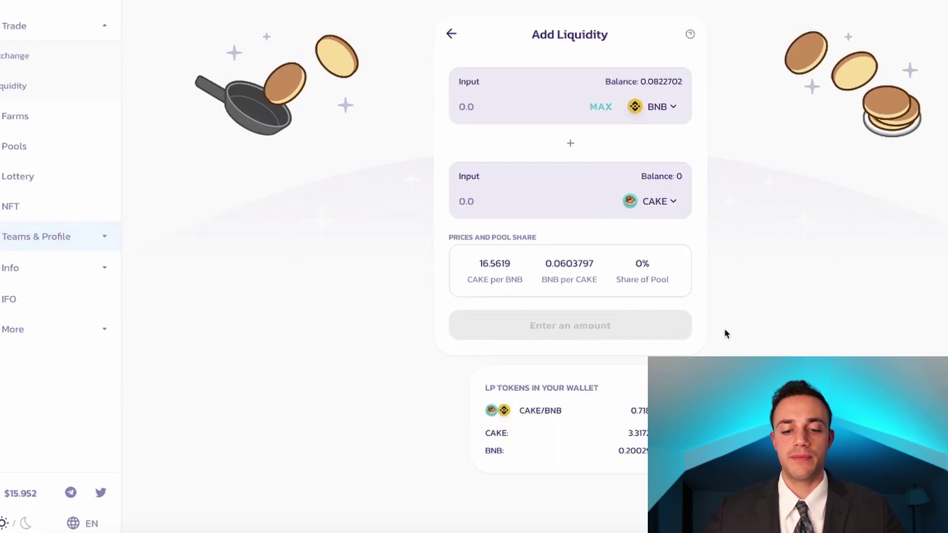
{"action": "scroll", "coordinate": [724, 329], "scroll_direction": "up", "scroll_amount": 3}
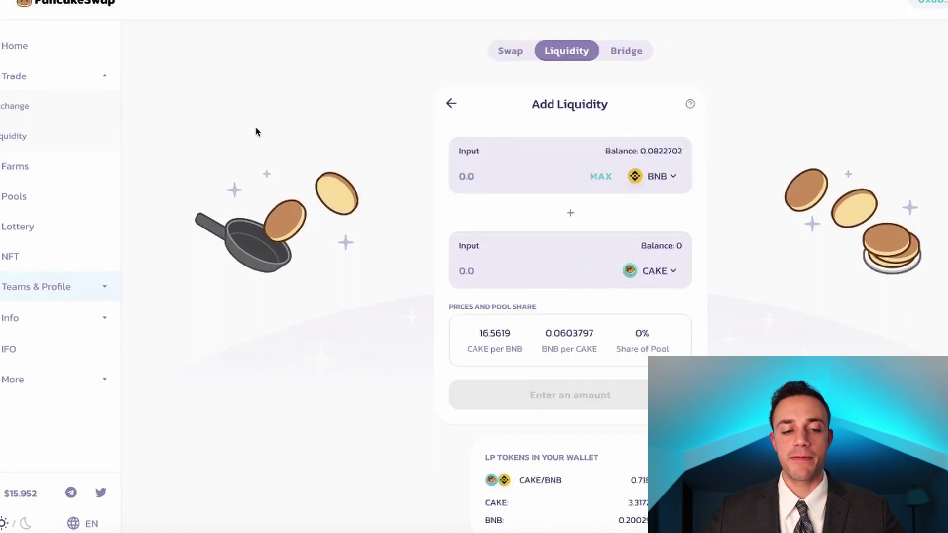
Open the Farms page and enable the CAKE-BNB farm, granting permission to spend Cake-LP in MetaMask
{"action": "left_click", "coordinate": [14, 167]}
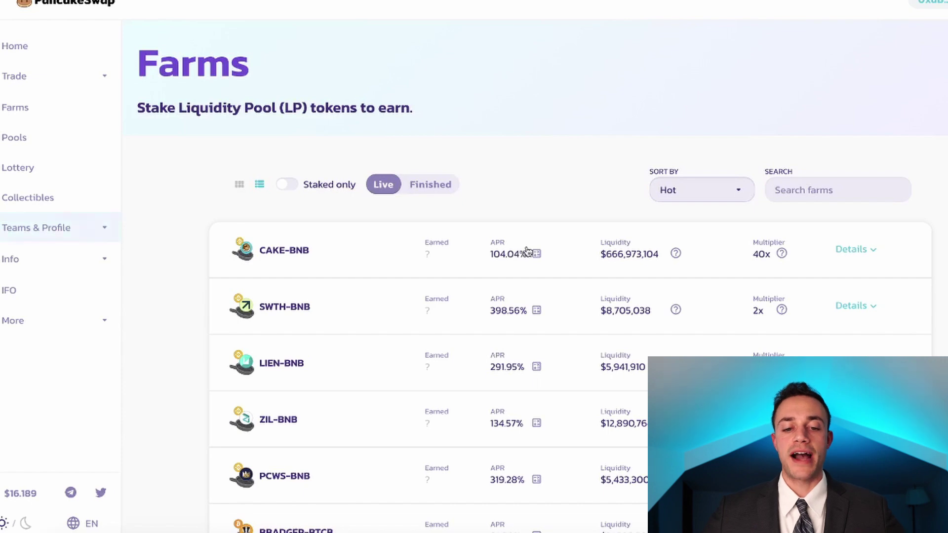
{"action": "scroll", "coordinate": [543, 316], "scroll_direction": "down", "scroll_amount": 1}
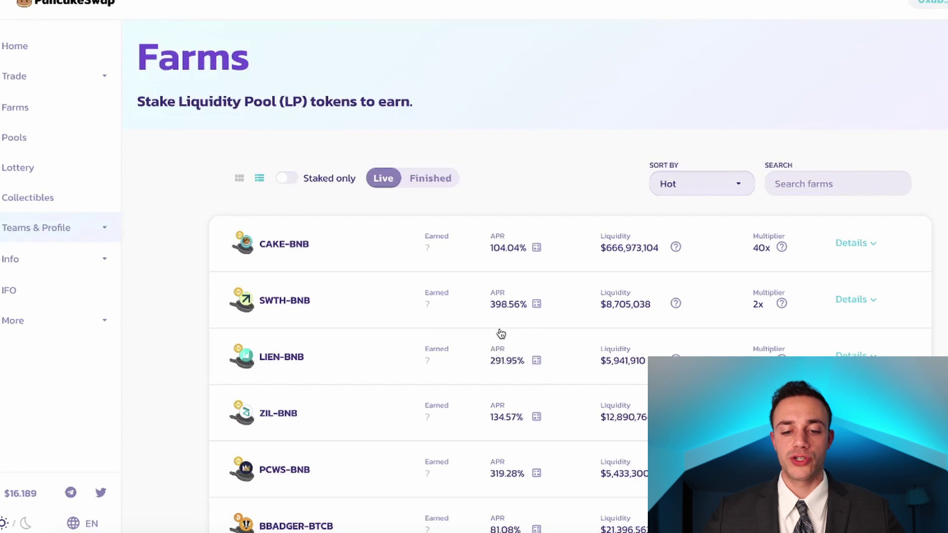
{"action": "scroll", "coordinate": [530, 353], "scroll_direction": "down", "scroll_amount": 5}
{"action": "scroll", "coordinate": [529, 353], "scroll_direction": "up", "scroll_amount": 5}
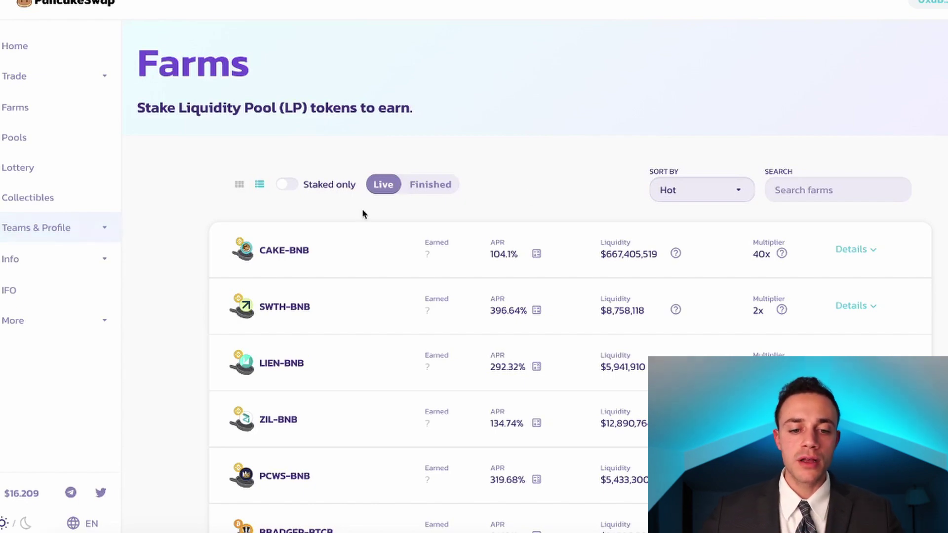
{"action": "scroll", "coordinate": [542, 223], "scroll_direction": "down", "scroll_amount": 2}
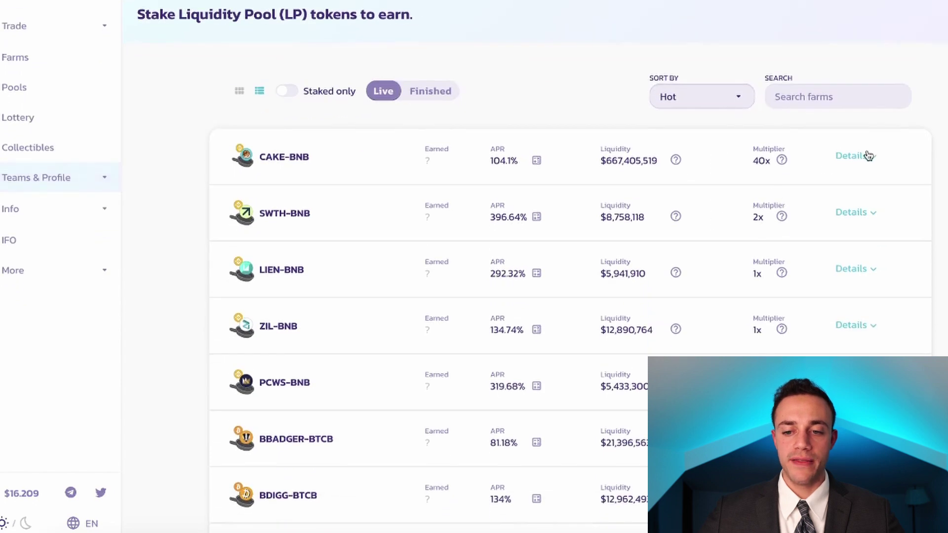
{"action": "left_click", "coordinate": [867, 156]}
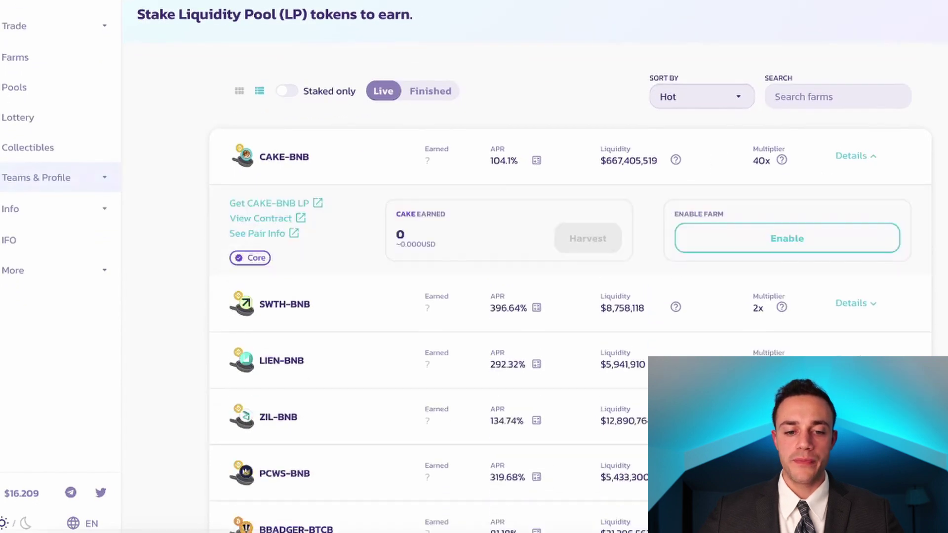
{"action": "left_click", "coordinate": [848, 245]}
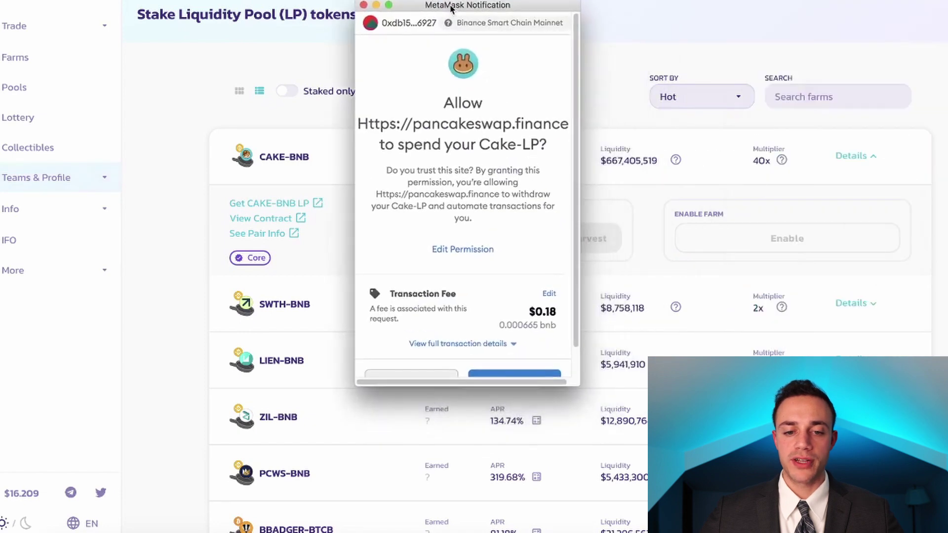
{"action": "left_click", "coordinate": [513, 364]}
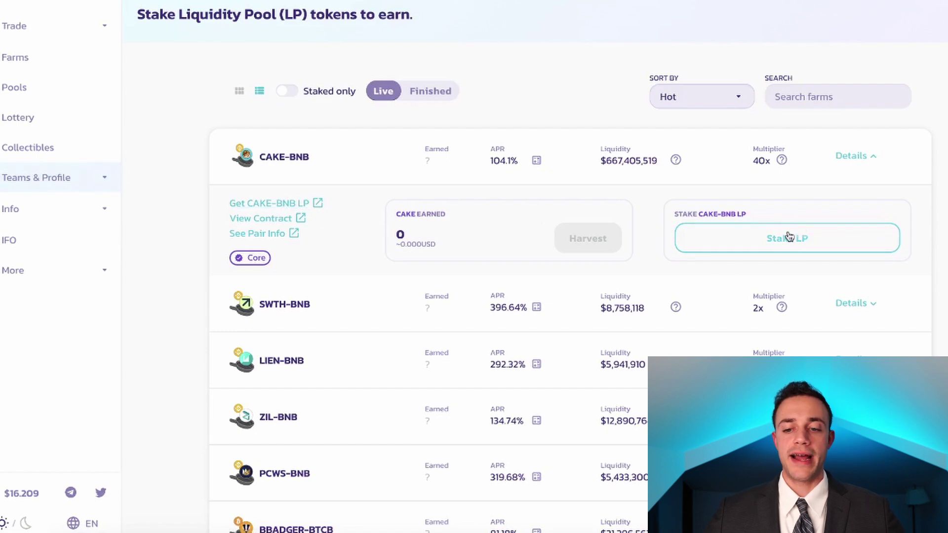
Stake the maximum amount of CAKE-BNB LP tokens in the farm, confirm the deposit in MetaMask and review the staked position
{"action": "left_click", "coordinate": [820, 249]}
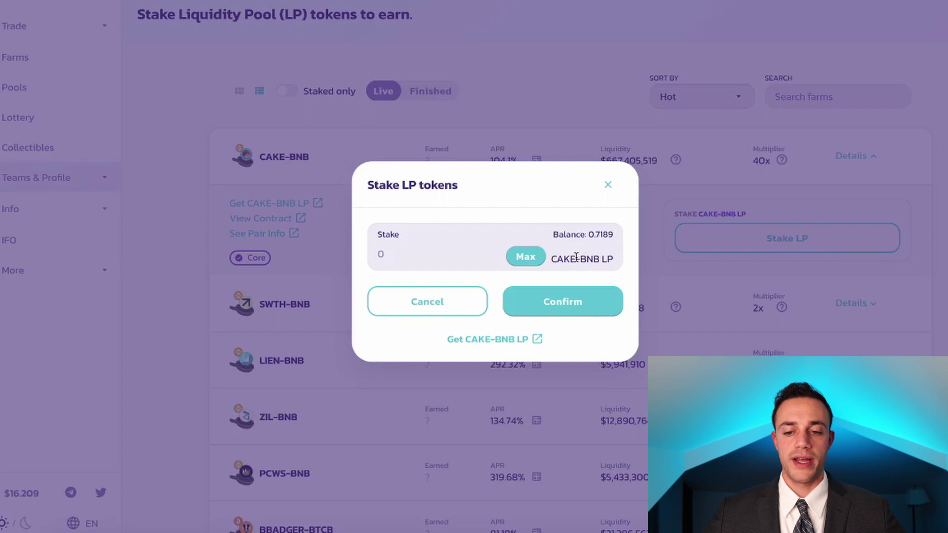
{"action": "left_click", "coordinate": [529, 256]}
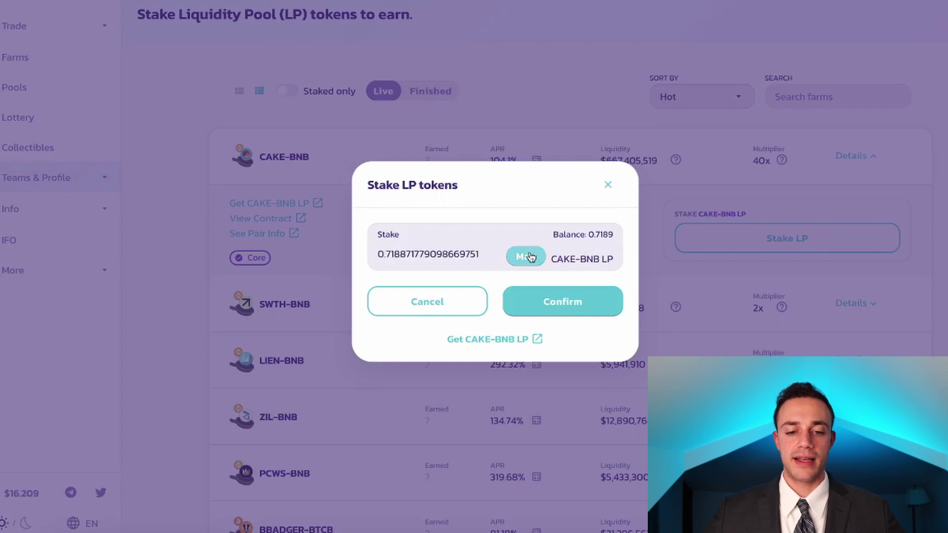
{"action": "left_click", "coordinate": [544, 303]}
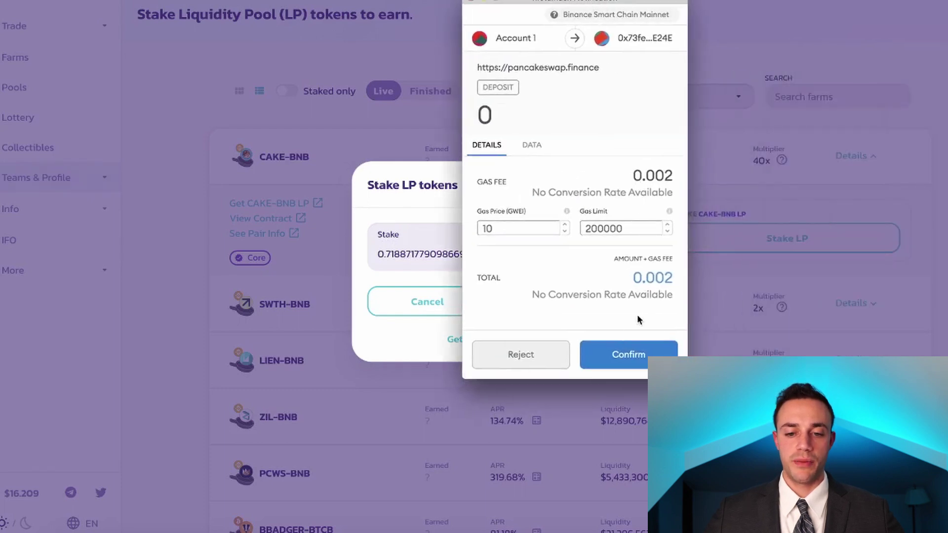
{"action": "left_click", "coordinate": [620, 354]}
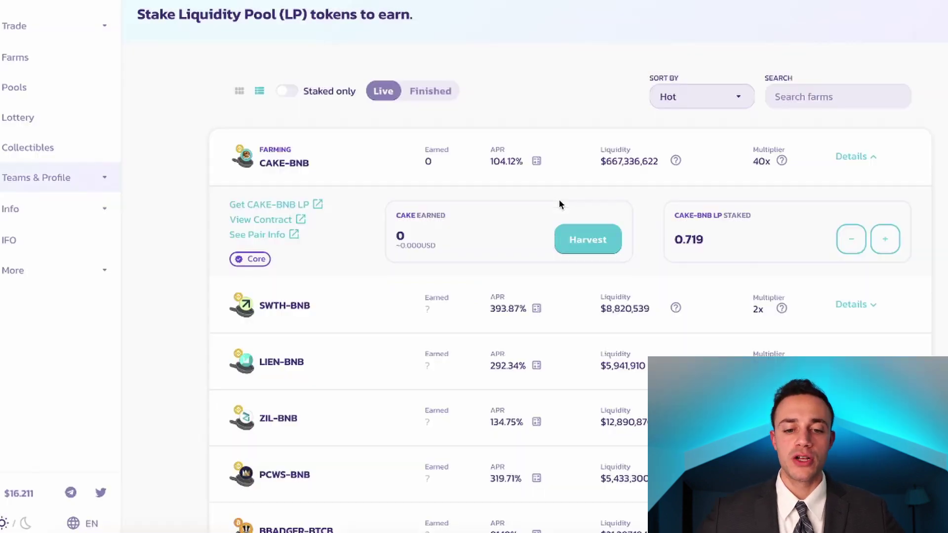
{"action": "scroll", "coordinate": [556, 205], "scroll_direction": "up", "scroll_amount": 2}
{"action": "scroll", "coordinate": [631, 247], "scroll_direction": "down", "scroll_amount": 2}
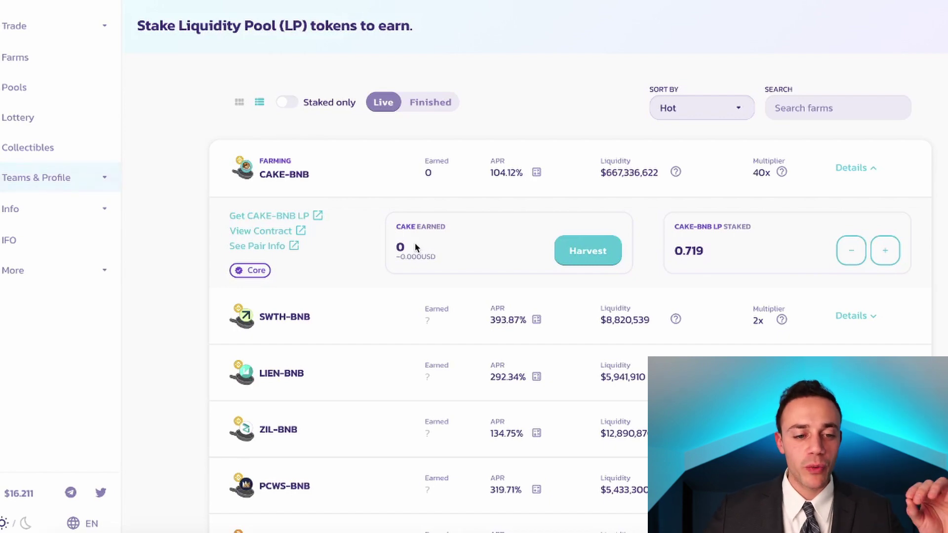
{"action": "scroll", "coordinate": [276, 246], "scroll_direction": "up", "scroll_amount": 2}
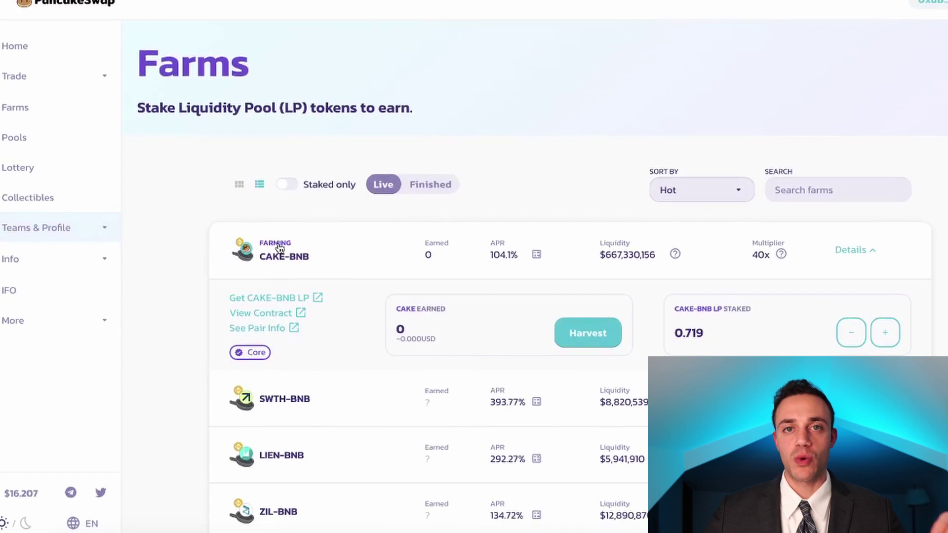
Open the Syrup Pool page and examine the live CAKE staking pools with their APRs and stakes
{"action": "left_click", "coordinate": [17, 134]}
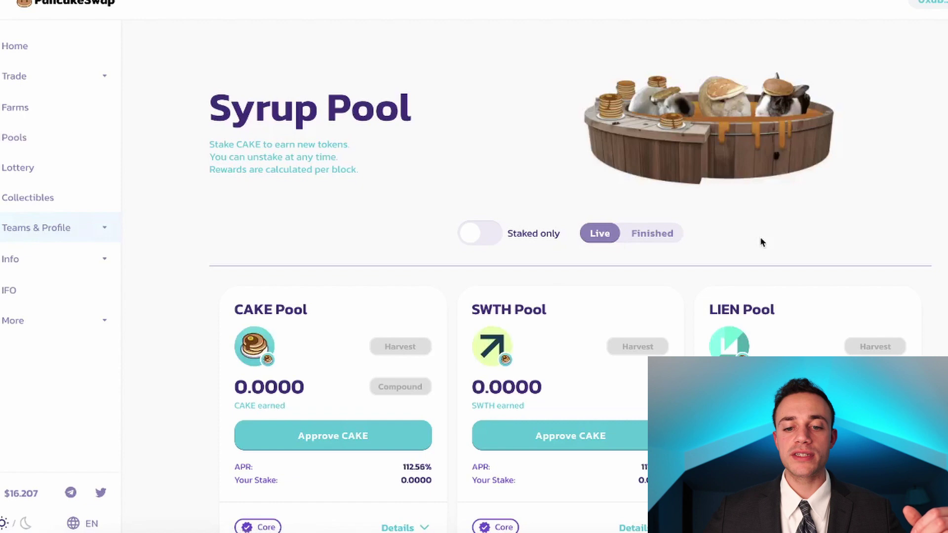
{"action": "scroll", "coordinate": [755, 228], "scroll_direction": "down", "scroll_amount": 2}
{"action": "scroll", "coordinate": [754, 208], "scroll_direction": "up", "scroll_amount": 2}
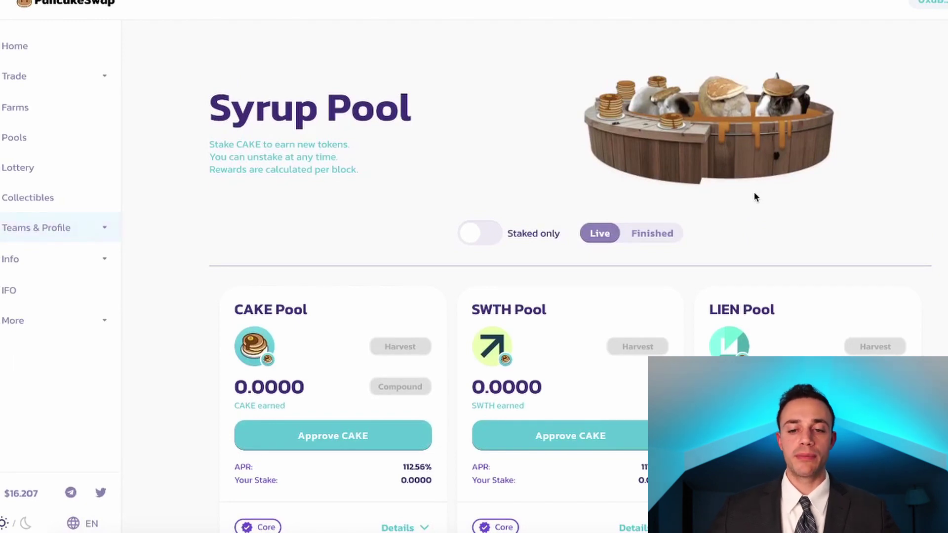
{"action": "scroll", "coordinate": [755, 196], "scroll_direction": "down", "scroll_amount": 4}
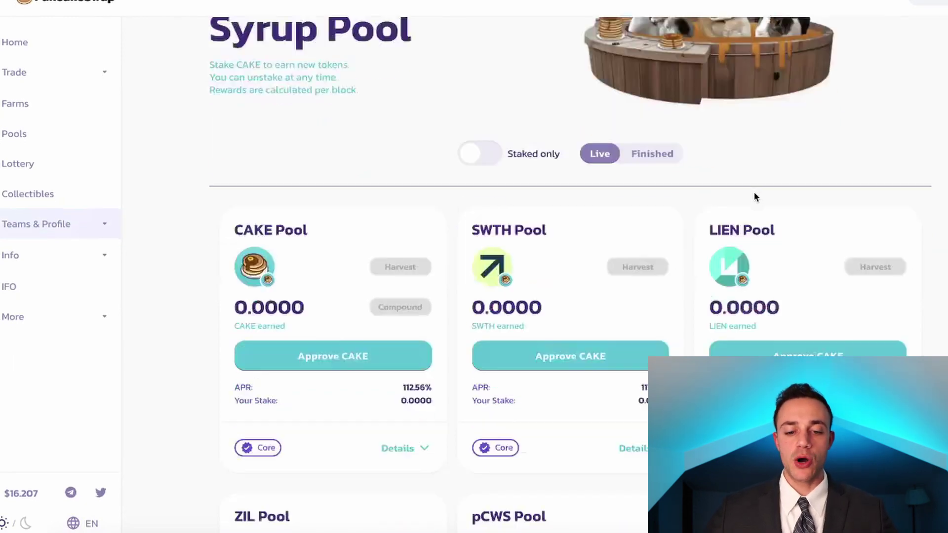
{"action": "scroll", "coordinate": [303, 110], "scroll_direction": "down", "scroll_amount": 2}
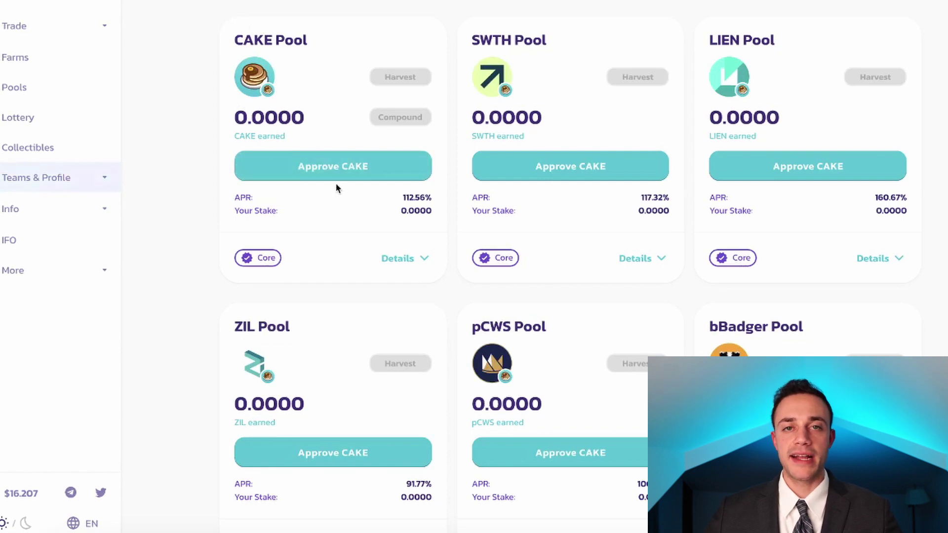
Compare the APRs and reward tokens of the live Syrup pools, from the CAKE Pool down to the MIR Pool
{"action": "scroll", "coordinate": [334, 328], "scroll_direction": "down", "scroll_amount": 1}
{"action": "scroll", "coordinate": [346, 347], "scroll_direction": "down", "scroll_amount": 1}
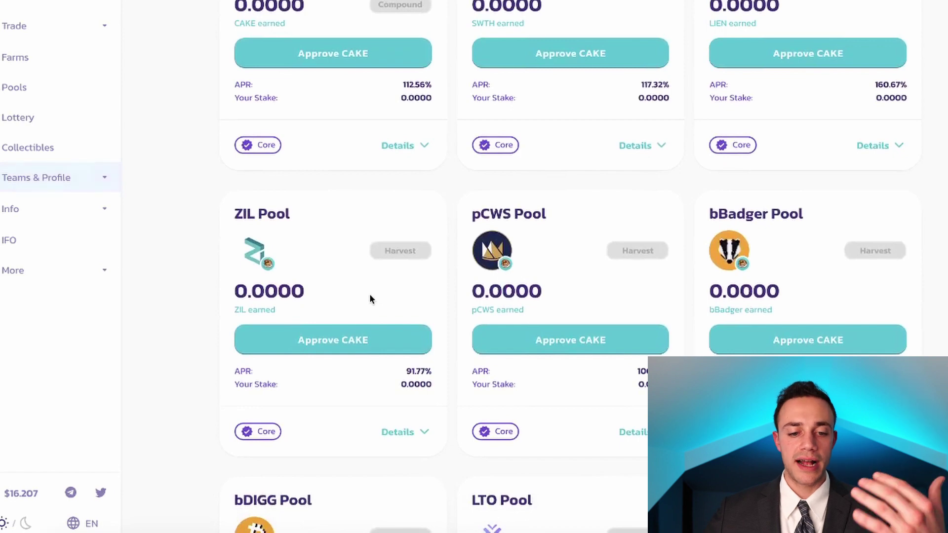
{"action": "scroll", "coordinate": [370, 295], "scroll_direction": "down", "scroll_amount": 4}
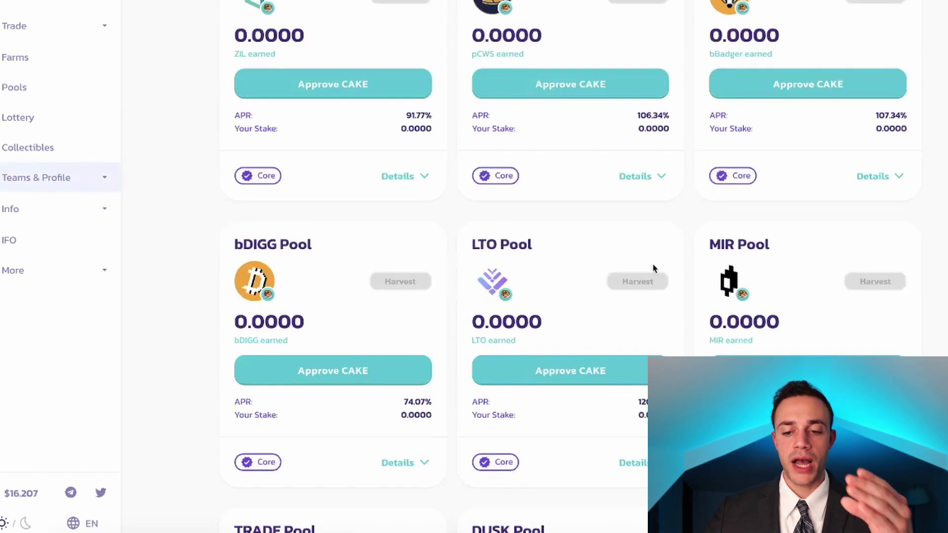
{"action": "scroll", "coordinate": [692, 268], "scroll_direction": "up", "scroll_amount": 10}
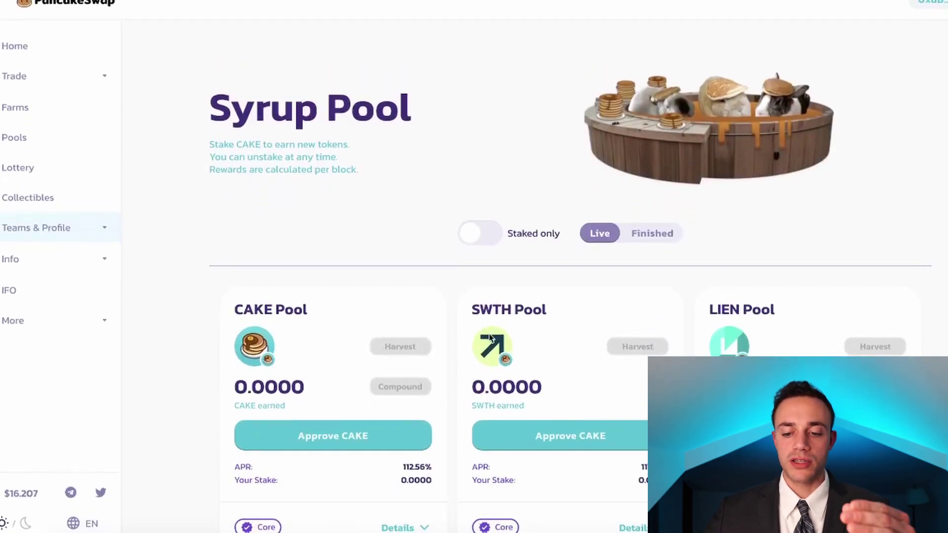
{"action": "scroll", "coordinate": [609, 401], "scroll_direction": "down", "scroll_amount": 3}
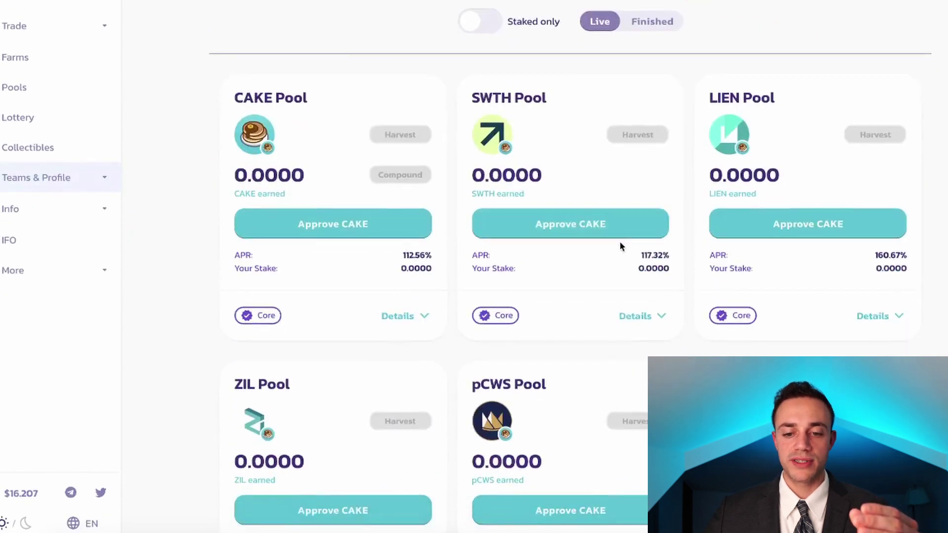
{"action": "scroll", "coordinate": [385, 415], "scroll_direction": "down", "scroll_amount": 1}
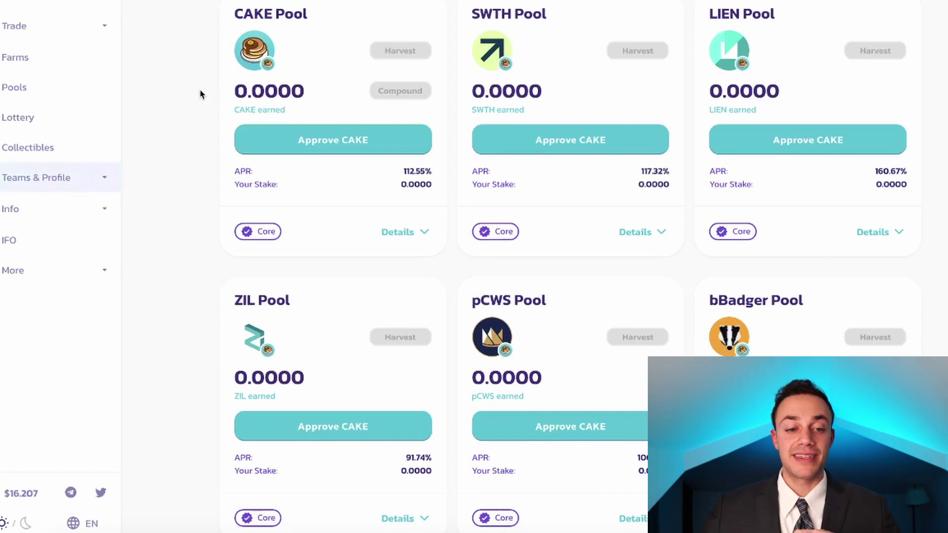
{"action": "scroll", "coordinate": [200, 94], "scroll_direction": "up", "scroll_amount": 5}
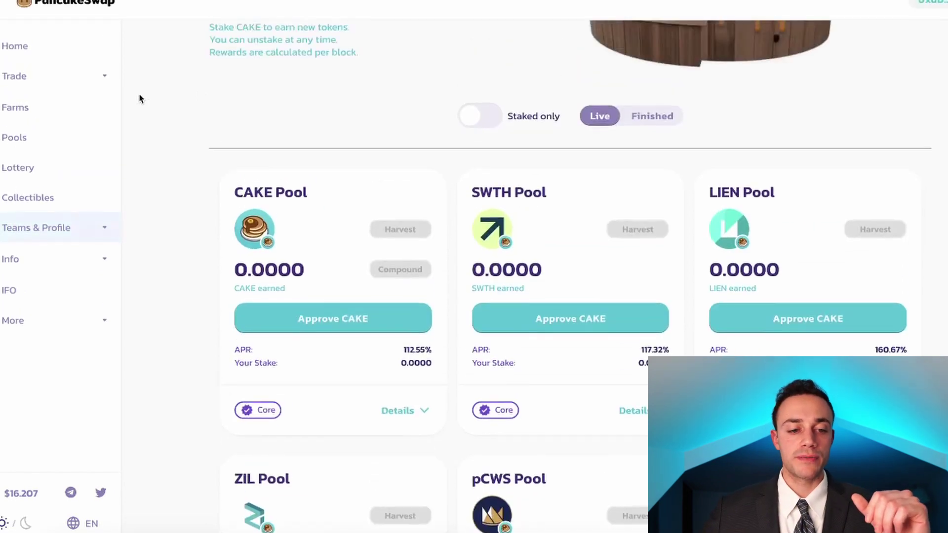
Open the Liquidity page in the Trade section to review where liquidity is added and existing positions are listed
{"action": "left_click", "coordinate": [11, 78]}
{"action": "left_click", "coordinate": [21, 134]}
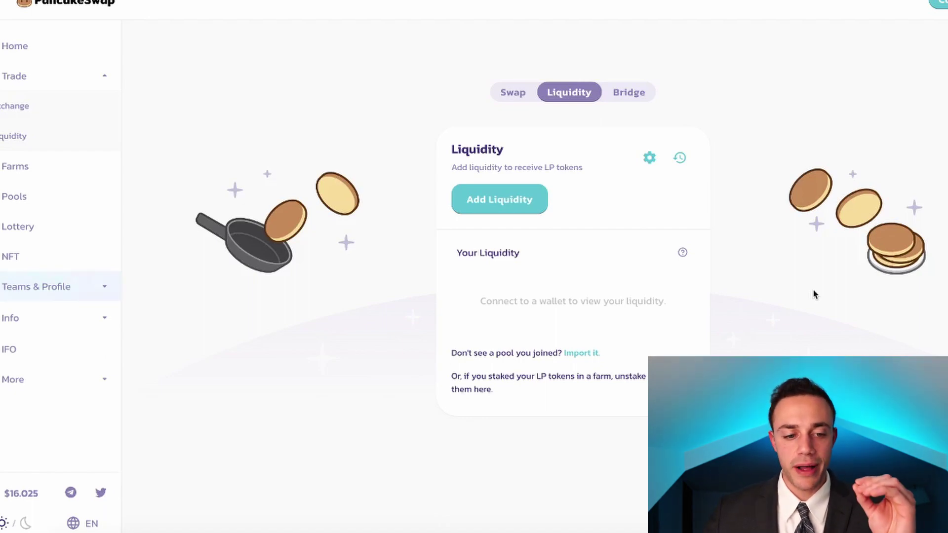
Open the CAKE Lottery page and examine the next draw's total pot, prize breakdown, ticket section and rules
{"action": "left_click", "coordinate": [10, 227]}
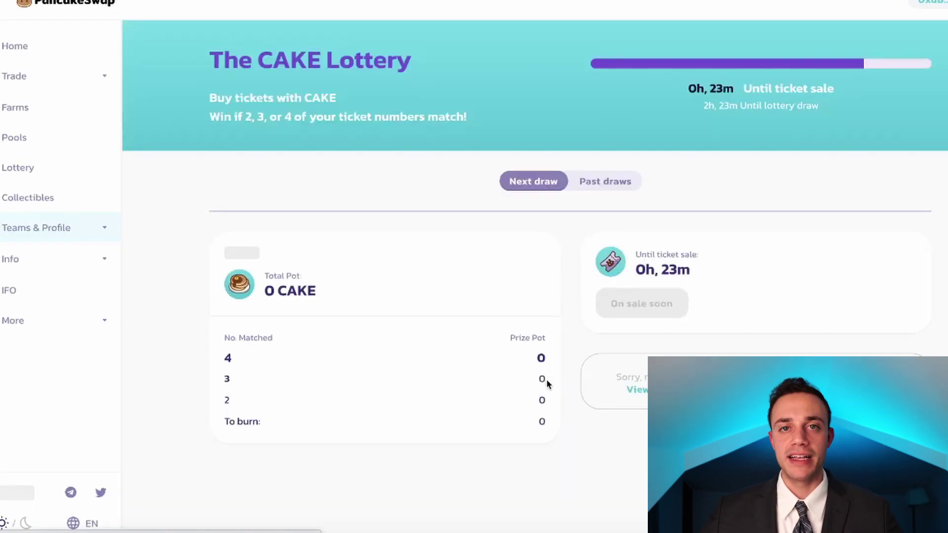
{"action": "scroll", "coordinate": [740, 296], "scroll_direction": "down", "scroll_amount": 3}
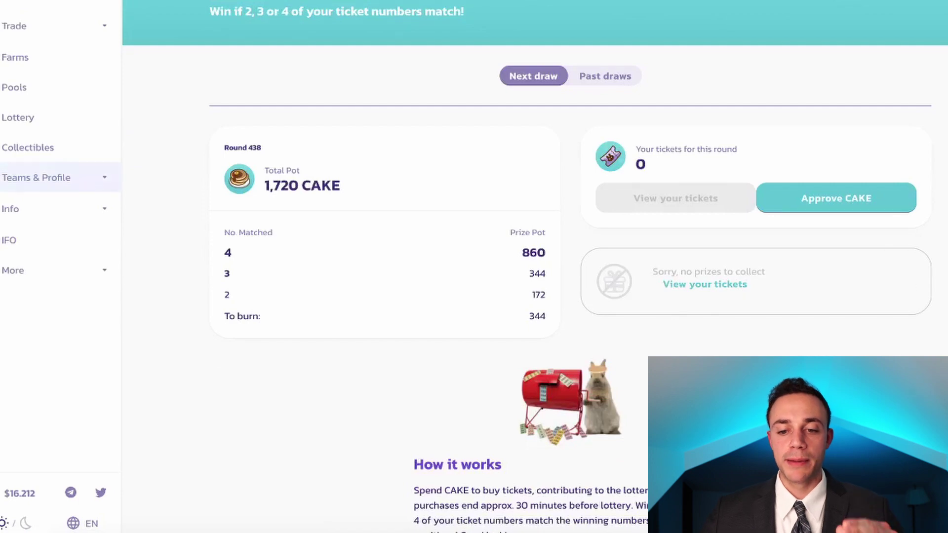
{"action": "scroll", "coordinate": [918, 311], "scroll_direction": "up", "scroll_amount": 3}
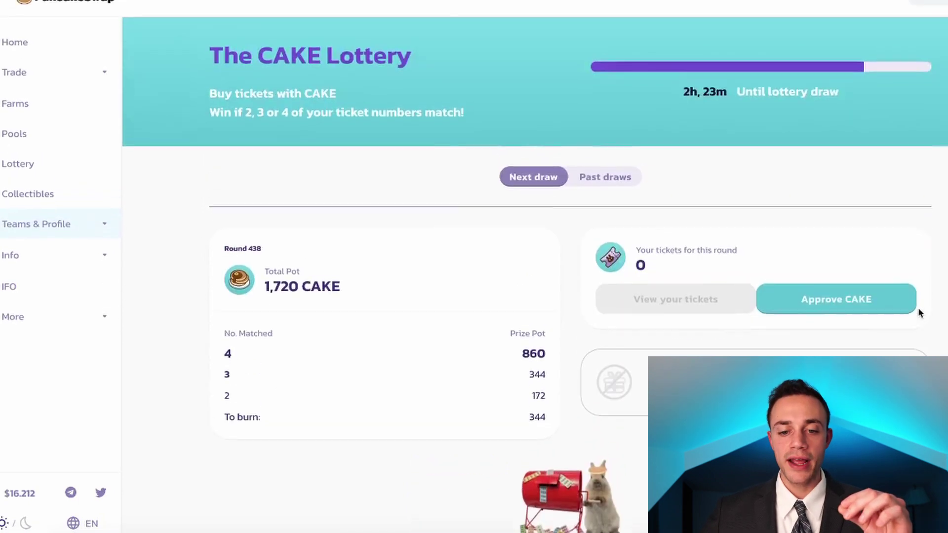
{"action": "scroll", "coordinate": [477, 368], "scroll_direction": "down", "scroll_amount": 2}
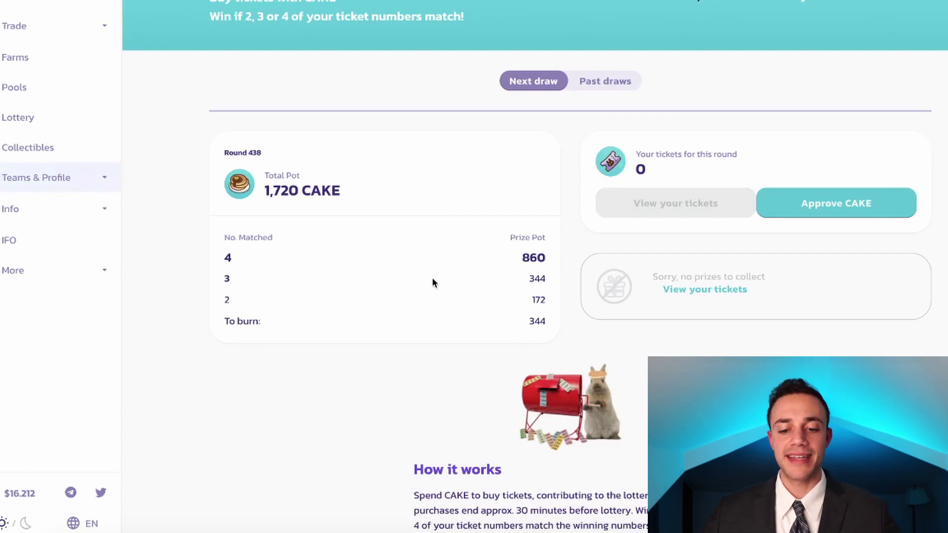
{"action": "scroll", "coordinate": [432, 278], "scroll_direction": "down", "scroll_amount": 2}
{"action": "scroll", "coordinate": [432, 279], "scroll_direction": "up", "scroll_amount": 4}
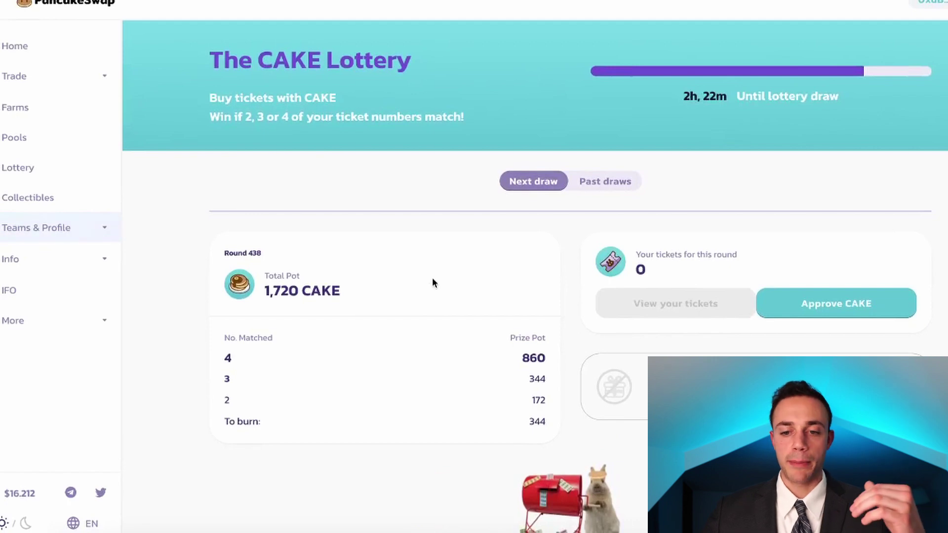
{"action": "scroll", "coordinate": [432, 283], "scroll_direction": "down", "scroll_amount": 2}
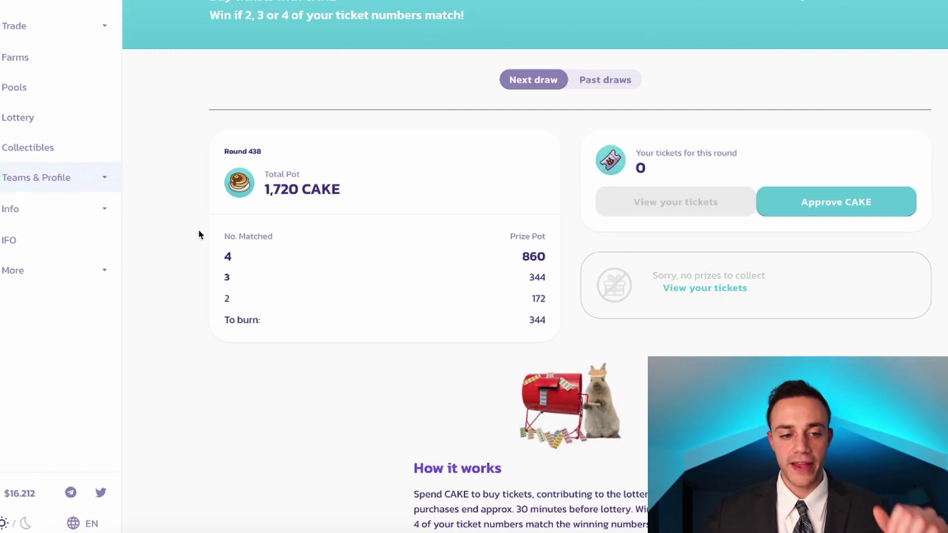
Open the Collectibles page and browse the full gallery of Pancake NFTs
{"action": "left_click", "coordinate": [43, 146]}
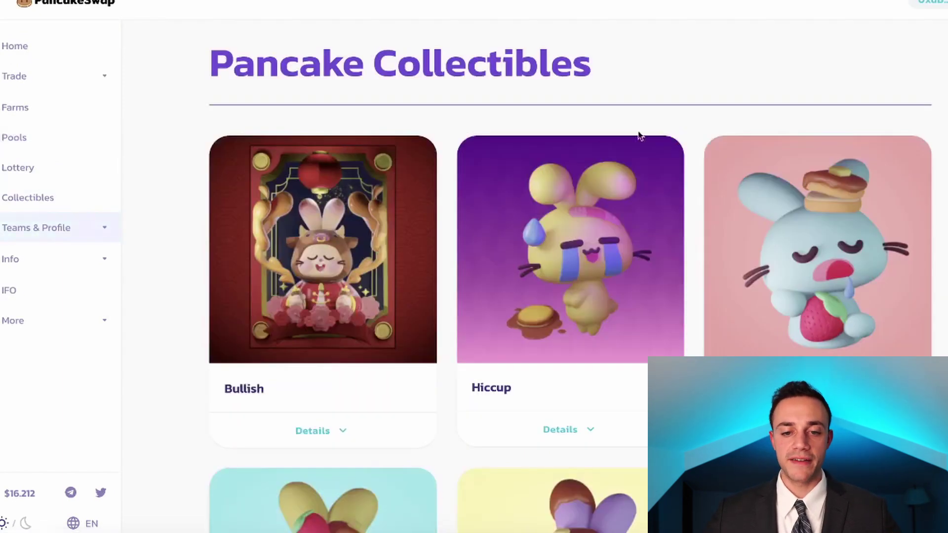
{"action": "scroll", "coordinate": [681, 116], "scroll_direction": "down", "scroll_amount": 2}
{"action": "scroll", "coordinate": [791, 248], "scroll_direction": "down", "scroll_amount": 15}
{"action": "scroll", "coordinate": [791, 249], "scroll_direction": "up", "scroll_amount": 15}
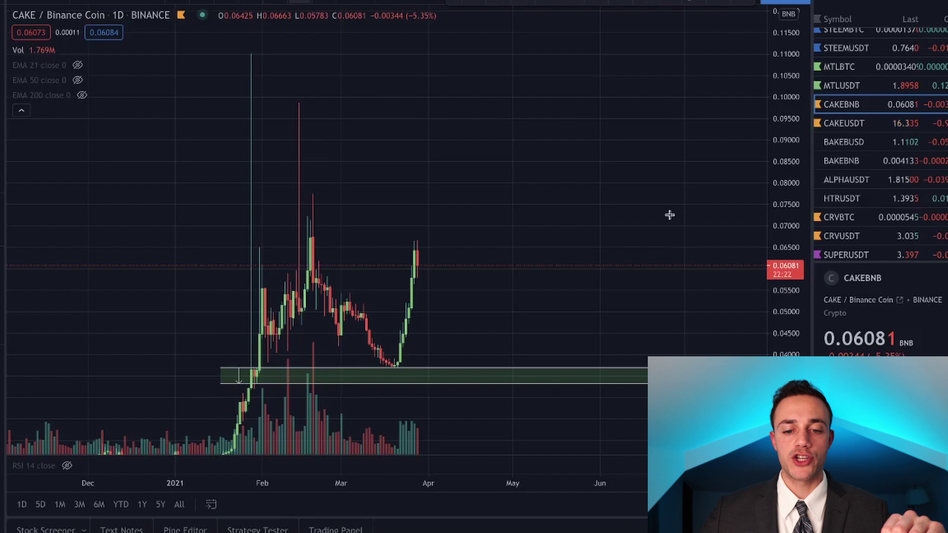
Switch to the CAKE/BNB daily chart in TradingView and measure the price move up from the green zone in late January 2021
{"action": "left_click_drag", "start_coordinate": [484, 262], "coordinate": [546, 206]}
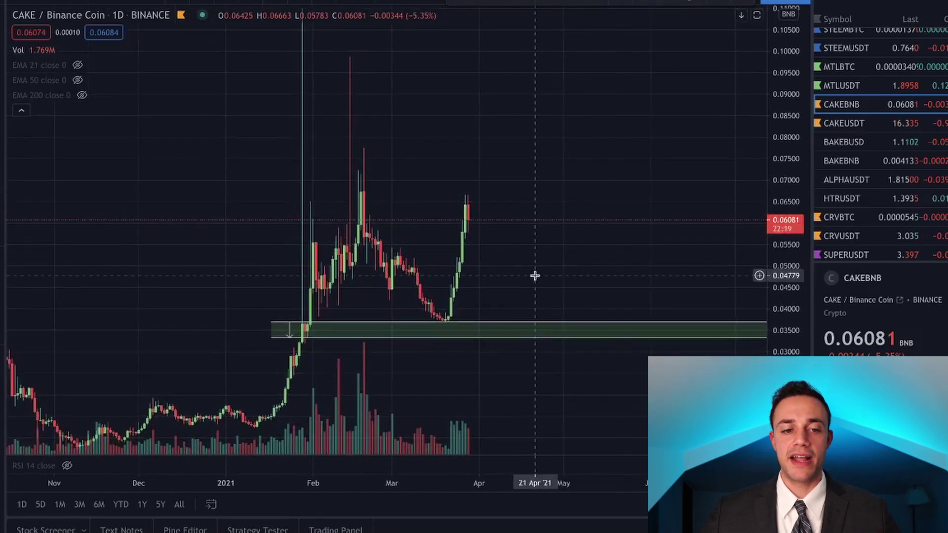
{"action": "left_click_drag", "start_coordinate": [306, 248], "coordinate": [345, 295]}
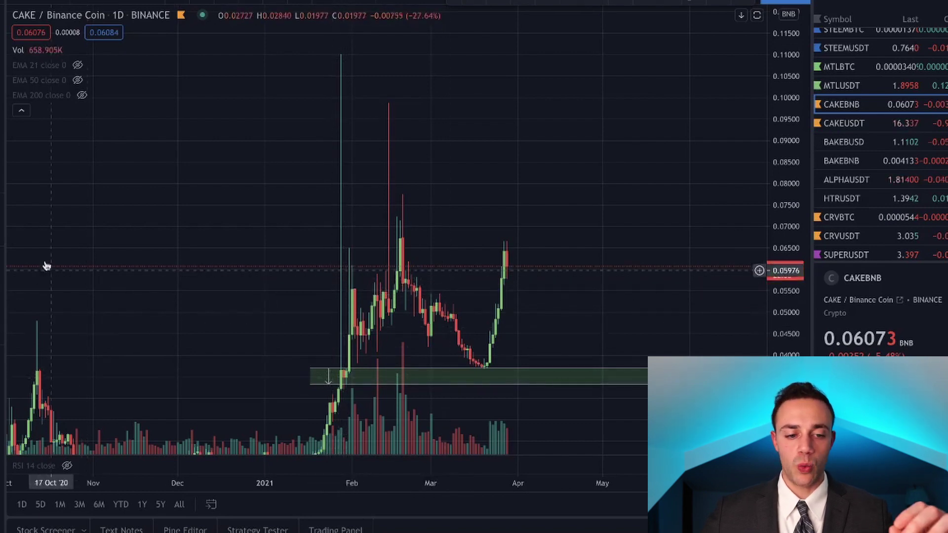
{"action": "left_click", "coordinate": [341, 371], "text": "shift"}
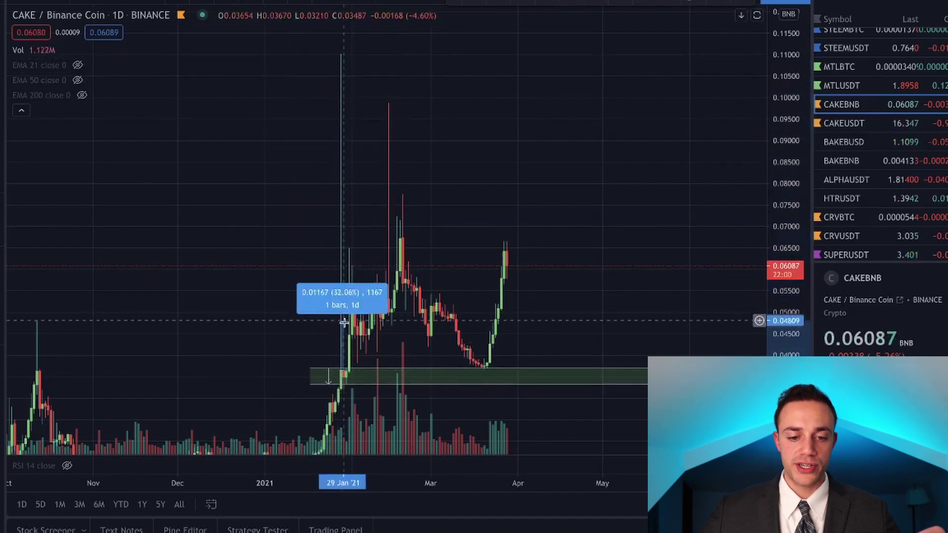
{"action": "left_click", "coordinate": [324, 347]}
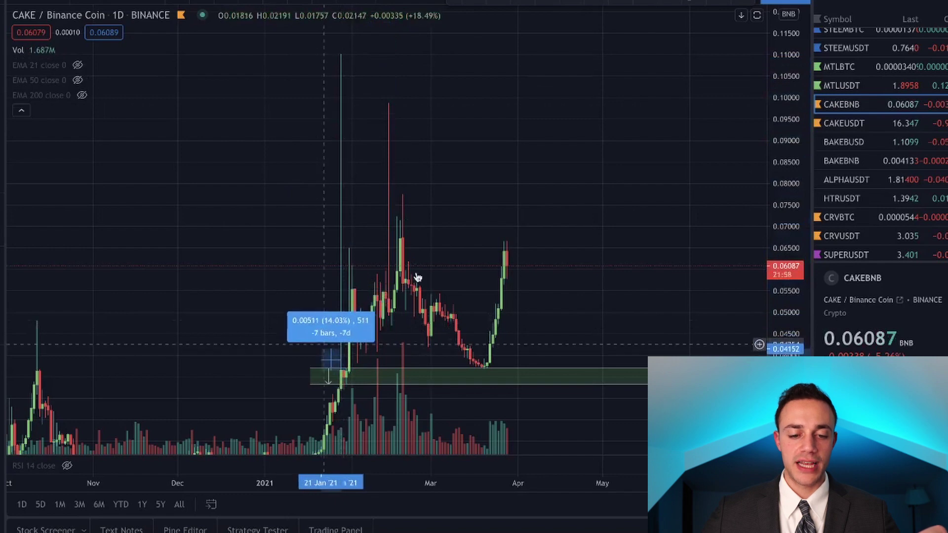
{"action": "left_click", "coordinate": [406, 285]}
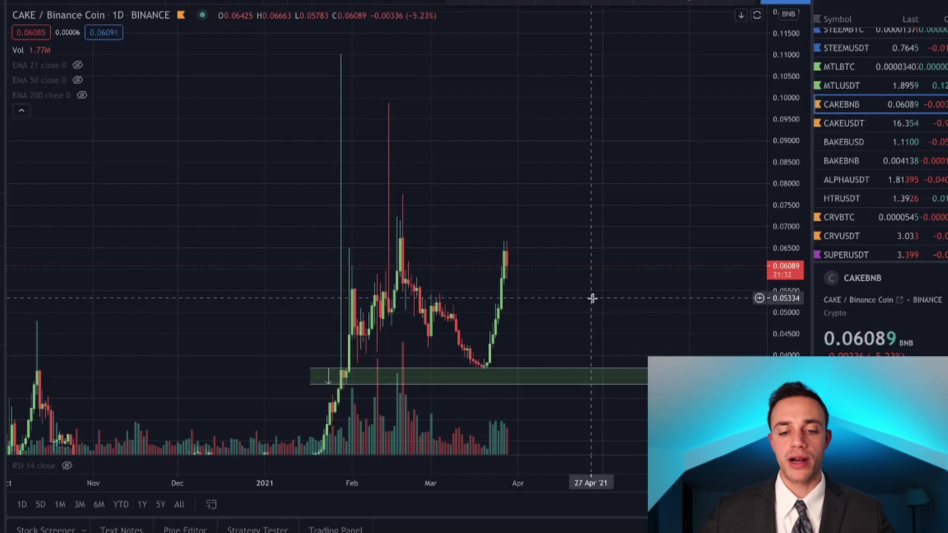
Examine the recent CAKE/BNB daily price action against the February highs and the green support zone
{"action": "left_click_drag", "start_coordinate": [593, 298], "coordinate": [611, 209]}
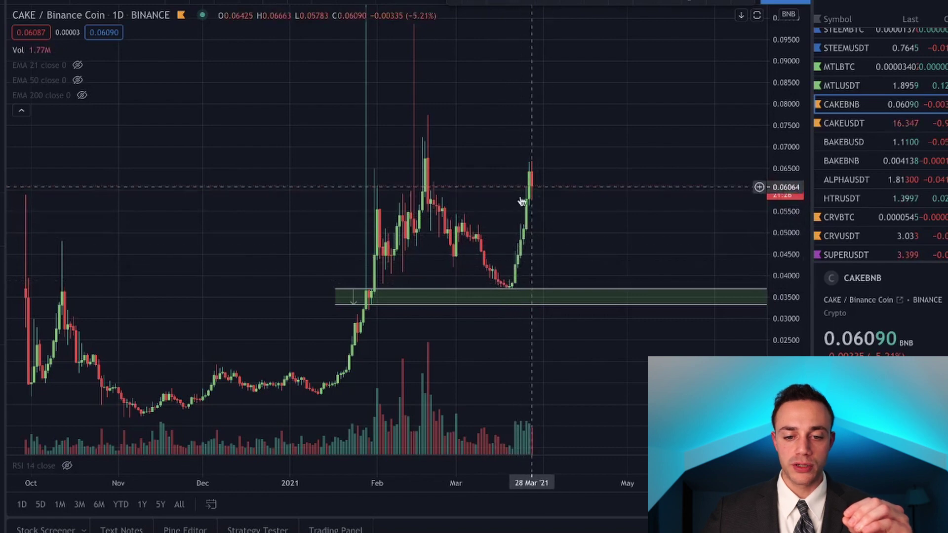
{"action": "scroll", "coordinate": [531, 200], "scroll_direction": "up", "scroll_amount": 2}
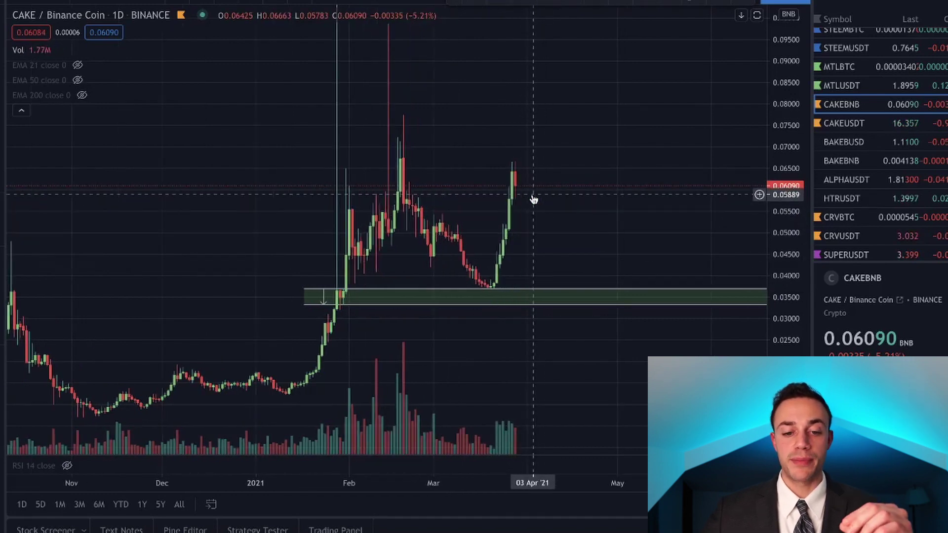
{"action": "scroll", "coordinate": [571, 148], "scroll_direction": "up", "scroll_amount": 1}
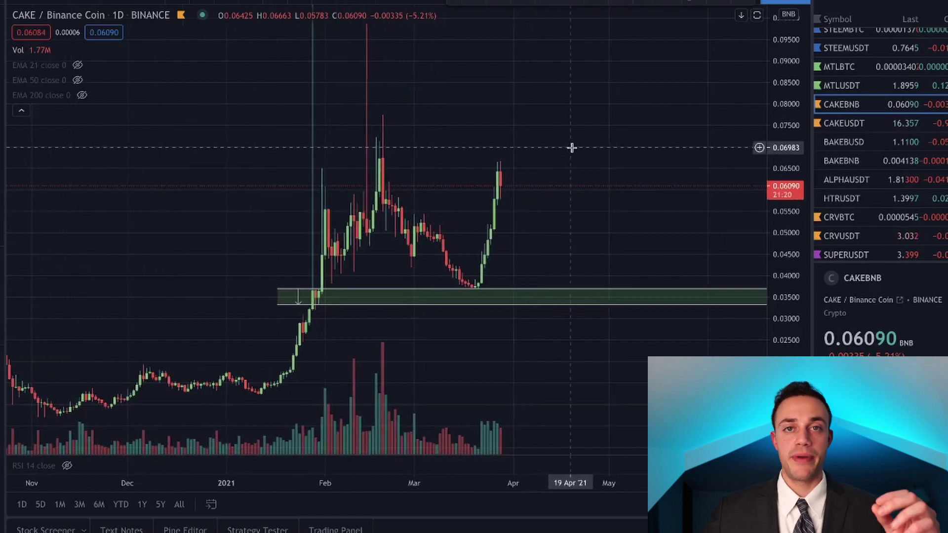
{"action": "left_click_drag", "start_coordinate": [522, 131], "coordinate": [537, 164]}
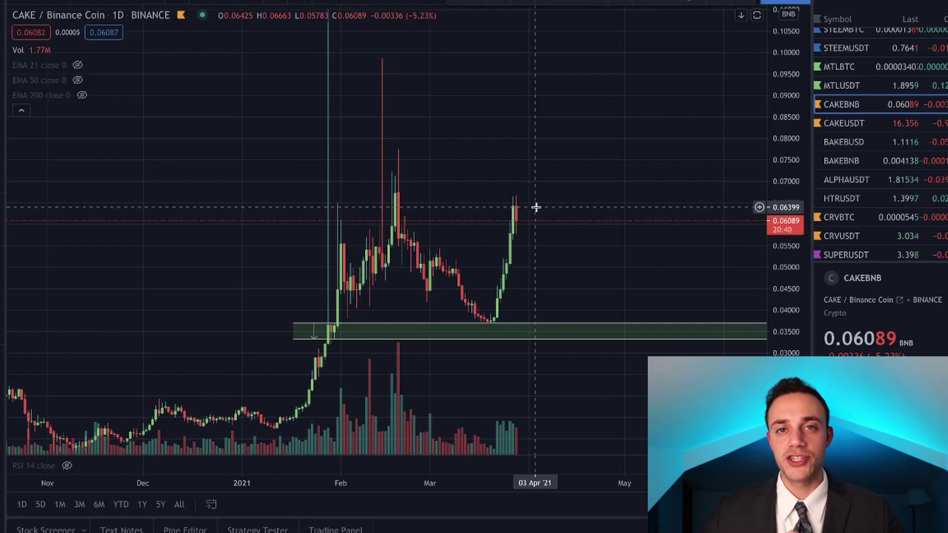
Open the CAKEUSDT daily chart and compress its price scale to examine the full price history since February 2021
{"action": "left_click", "coordinate": [846, 128]}
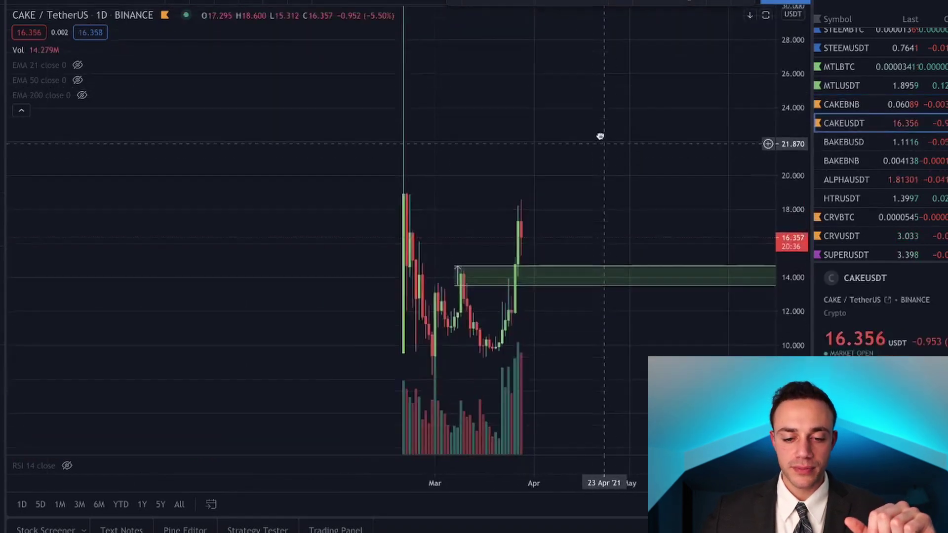
{"action": "left_click_drag", "start_coordinate": [790, 153], "coordinate": [792, 207]}
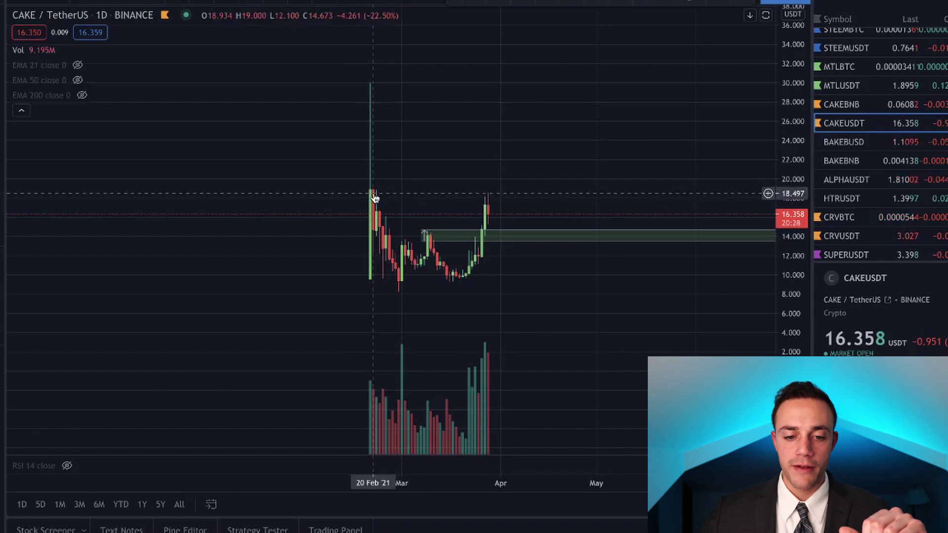
{"action": "scroll", "coordinate": [453, 161], "scroll_direction": "up", "scroll_amount": 2}
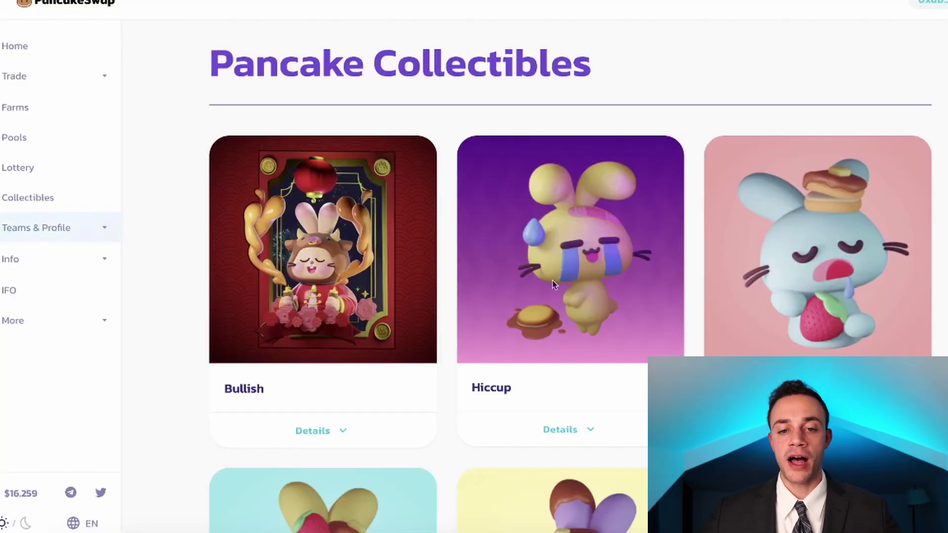
Switch back to PancakeSwap and open the Home page with the Farms & Staking overview
{"action": "left_click", "coordinate": [12, 48]}
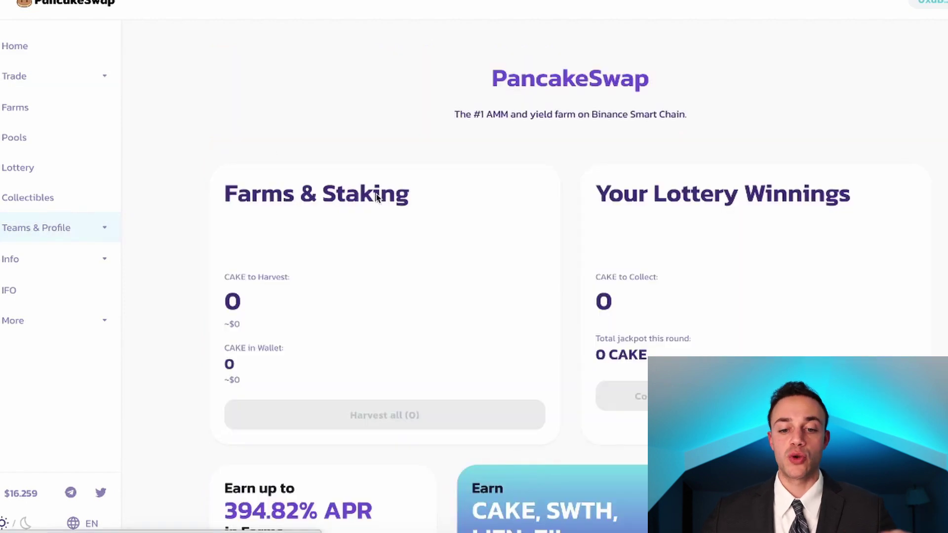